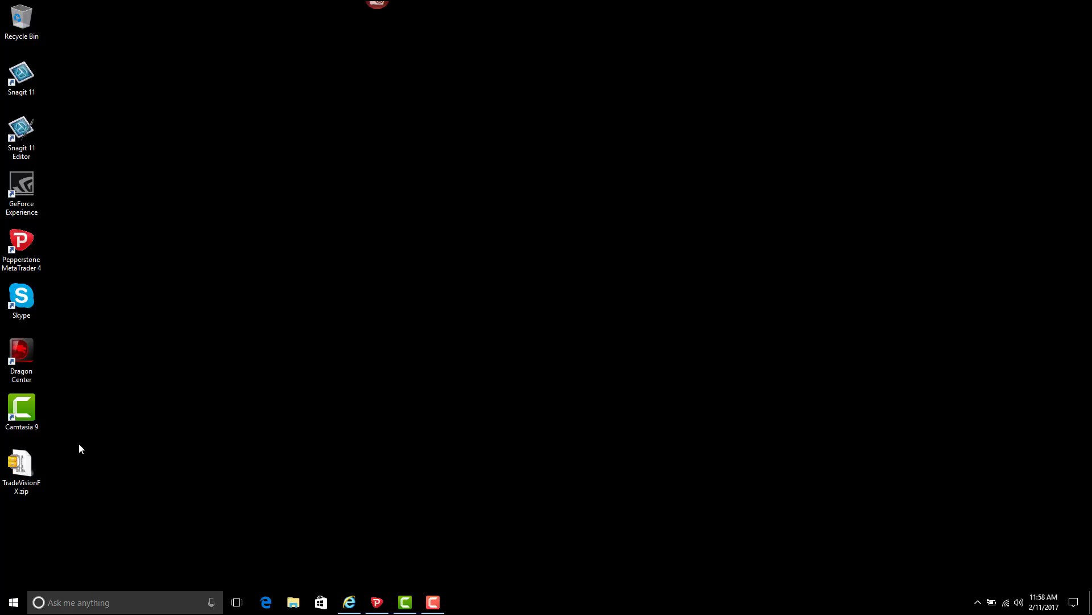
- Open TradeVisionFX.zip in Windows Explorer, select its Experts and Scripts folders, and narrow the window
right_click(20, 467)
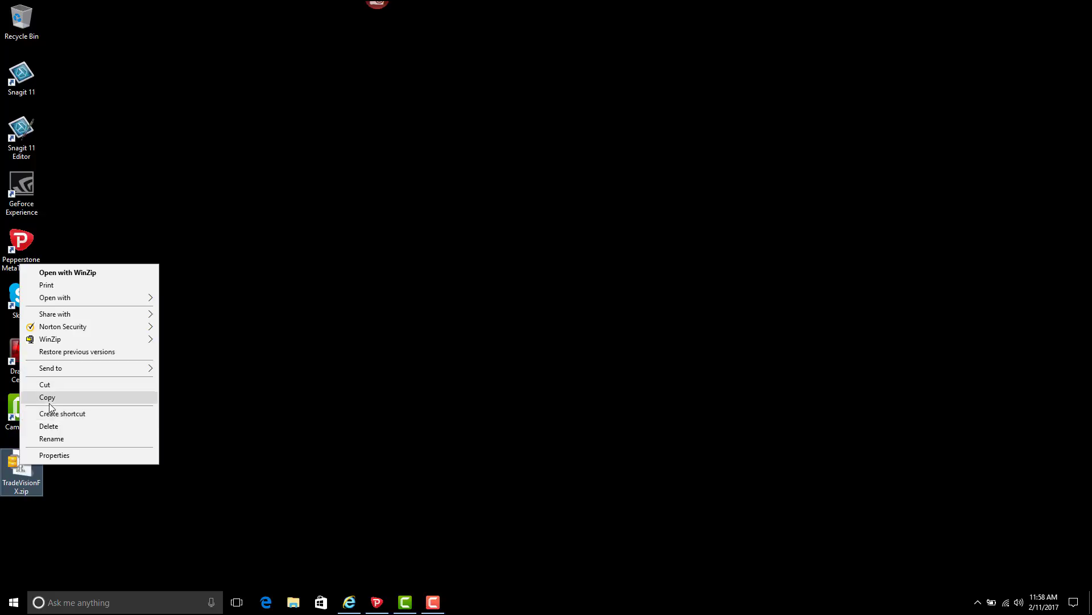
mouse_move(64, 367)
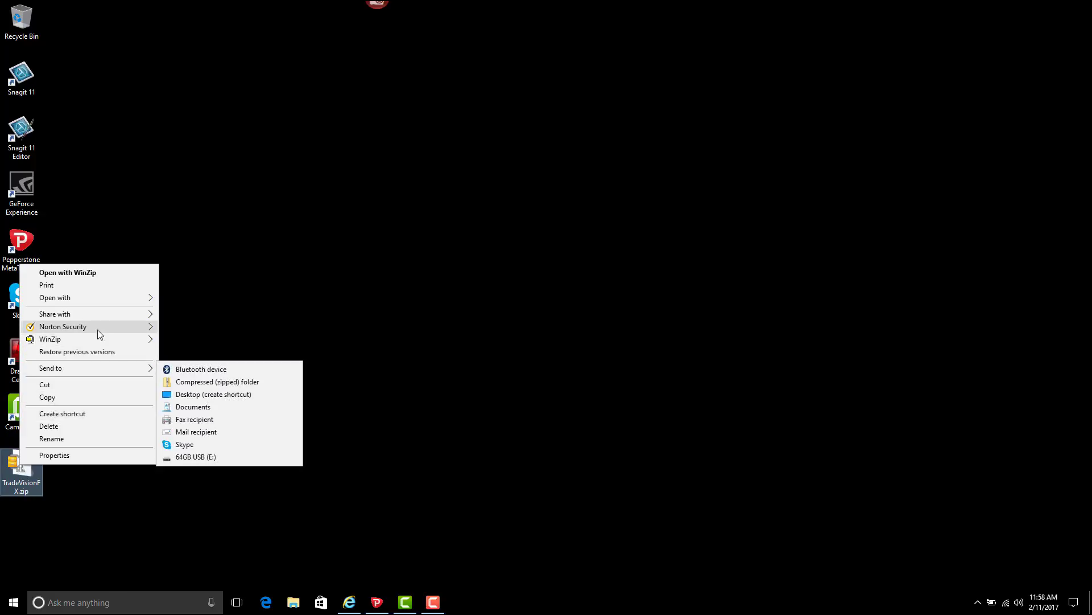
mouse_move(117, 298)
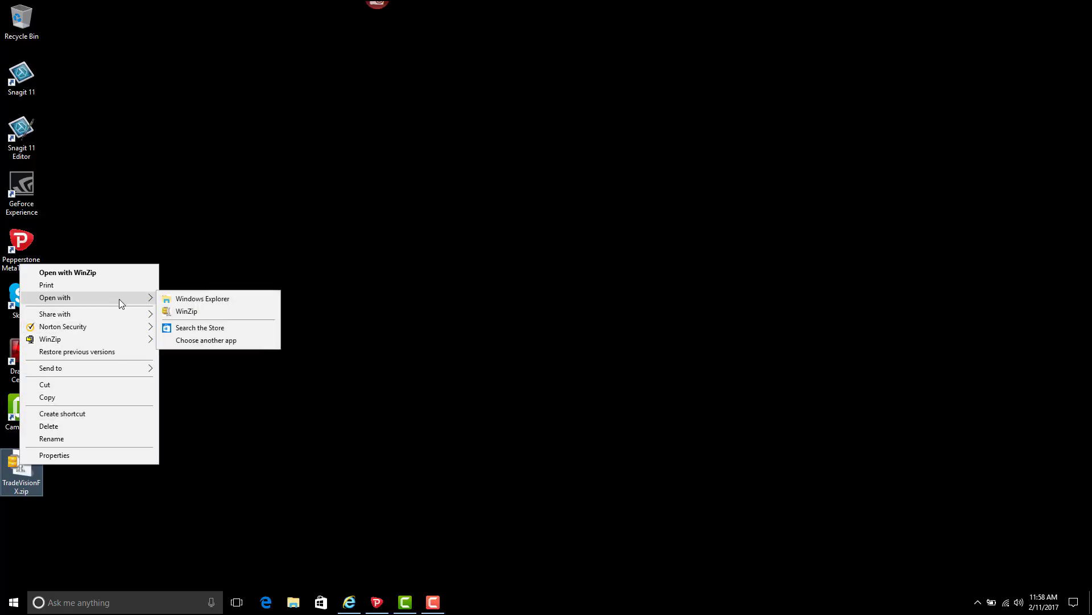
left_click(222, 300)
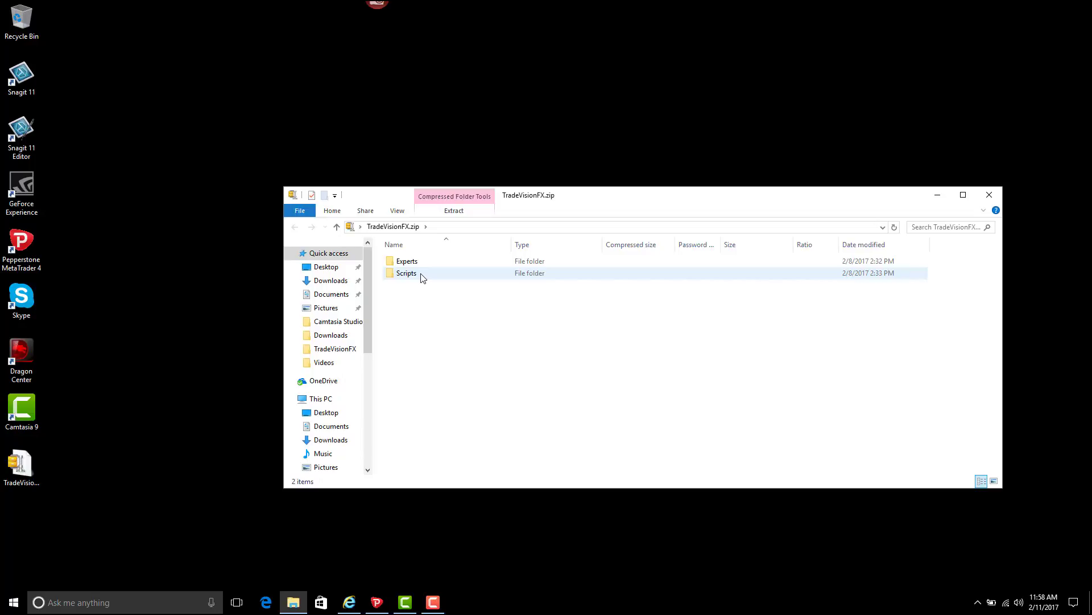
left_click_drag(425, 263, 446, 280)
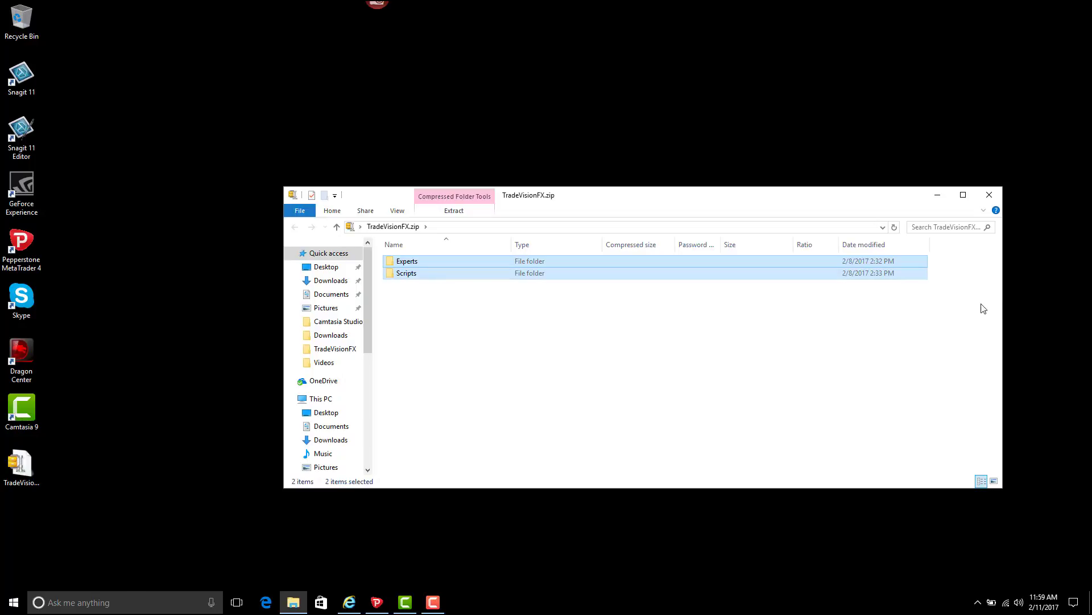
left_click_drag(1005, 303, 625, 302)
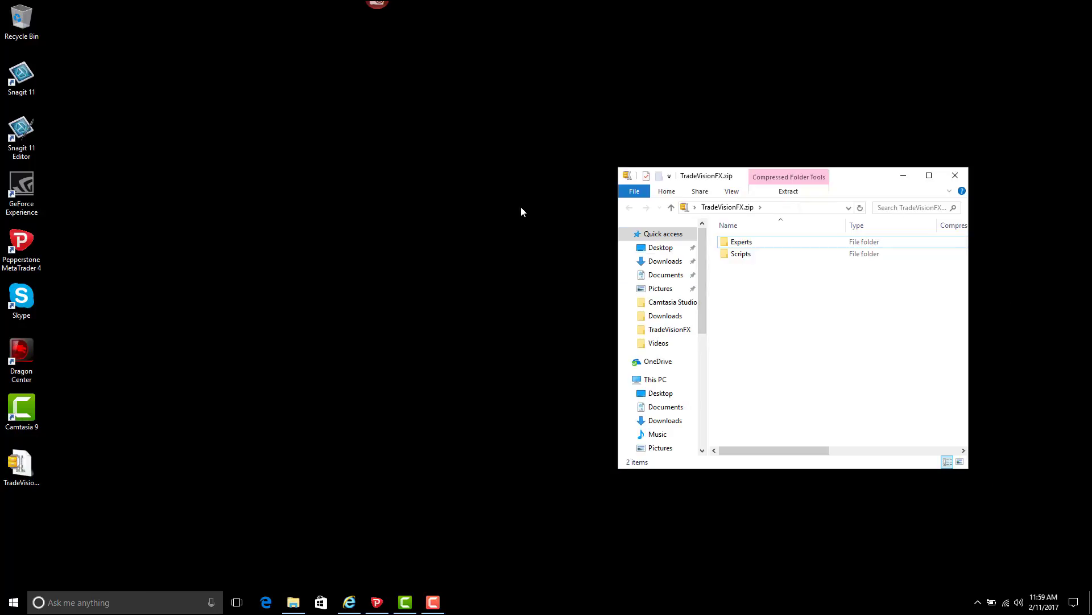
- Open MetaTrader 4's data folder from the File menu, then minimise the platform
left_click(376, 603)
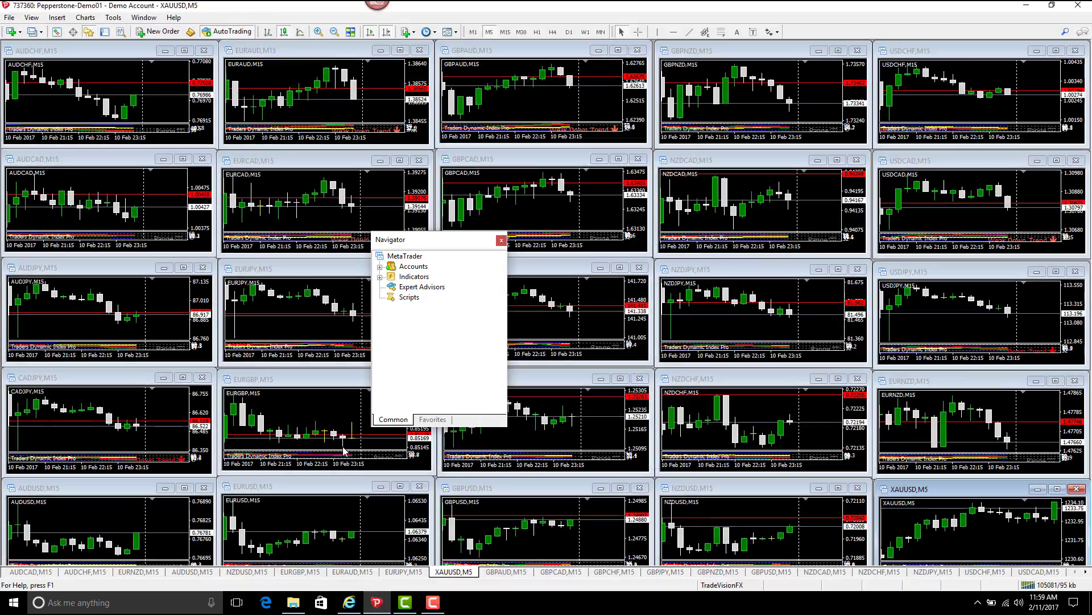
left_click(10, 17)
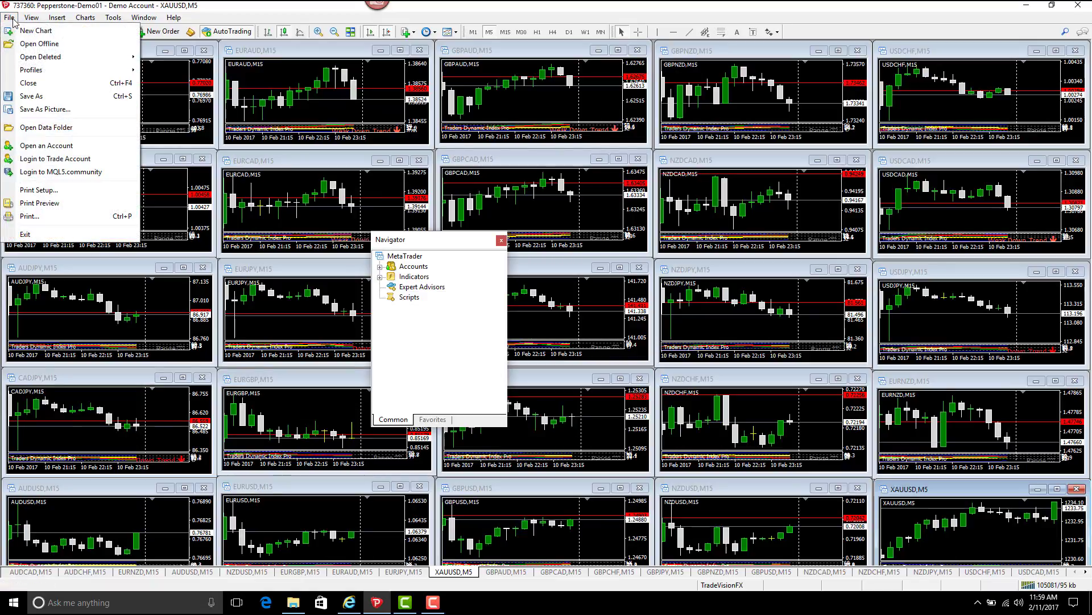
left_click(59, 128)
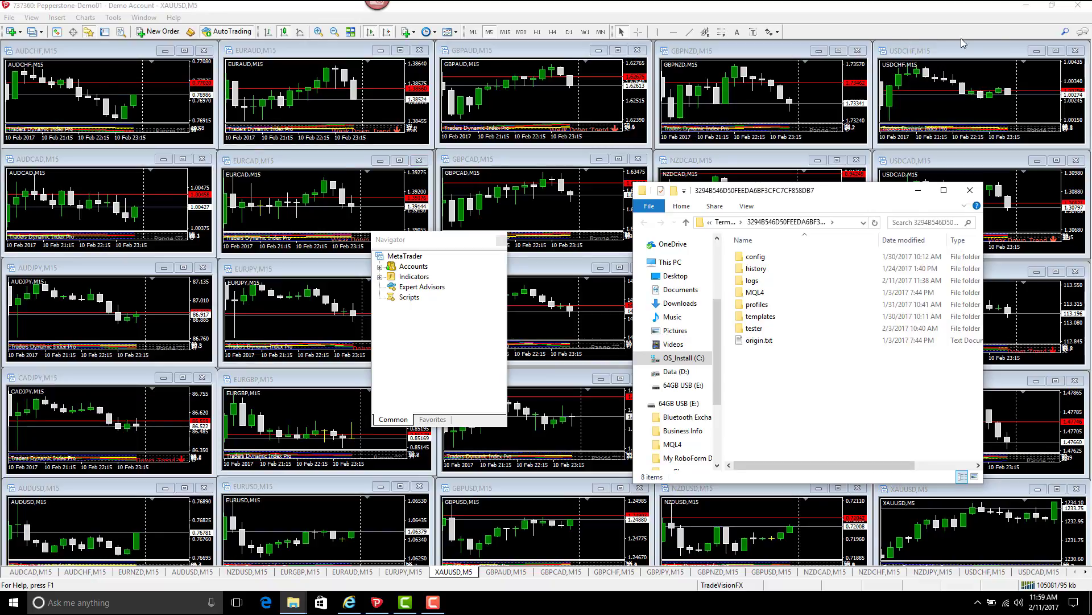
left_click(1023, 10)
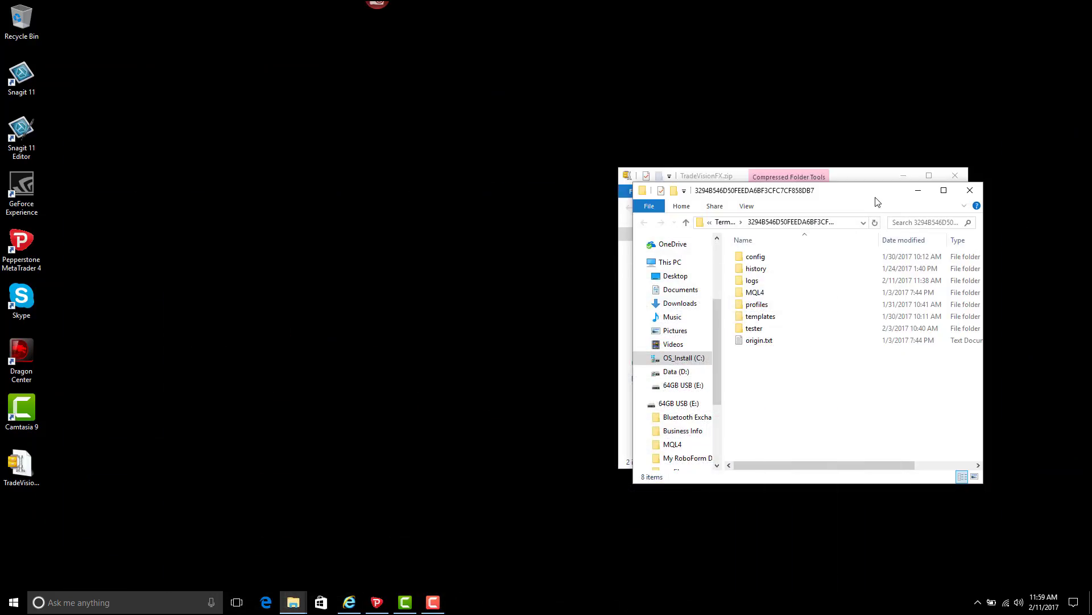
- Move the data-folder window left and paste TradeVisionFX.ex4 from the archive into MQL4\Experts
left_click_drag(876, 202, 400, 189)
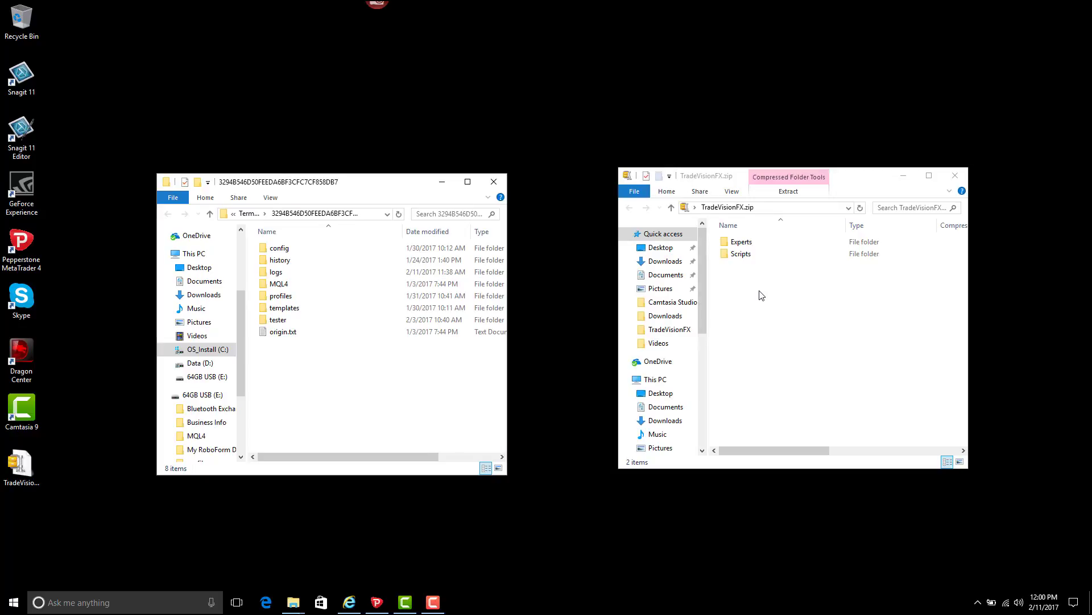
double_click(355, 286)
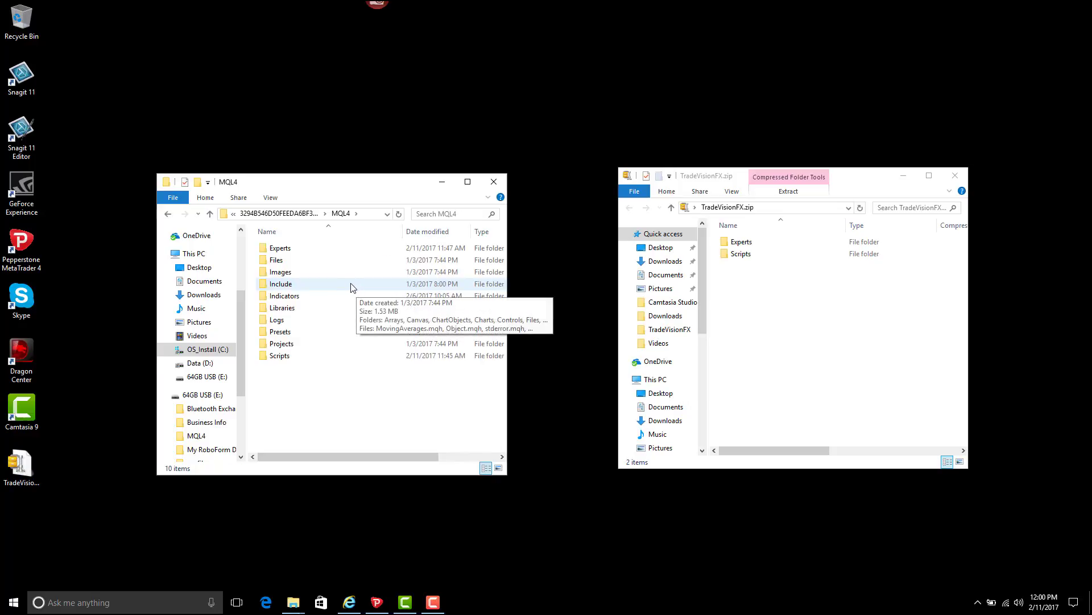
double_click(333, 251)
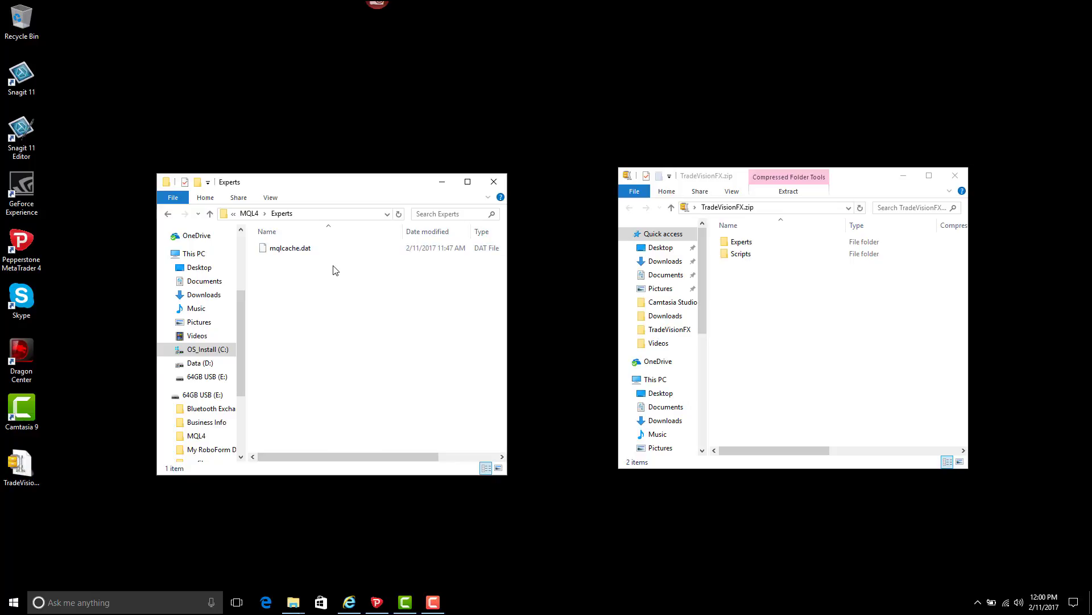
double_click(742, 242)
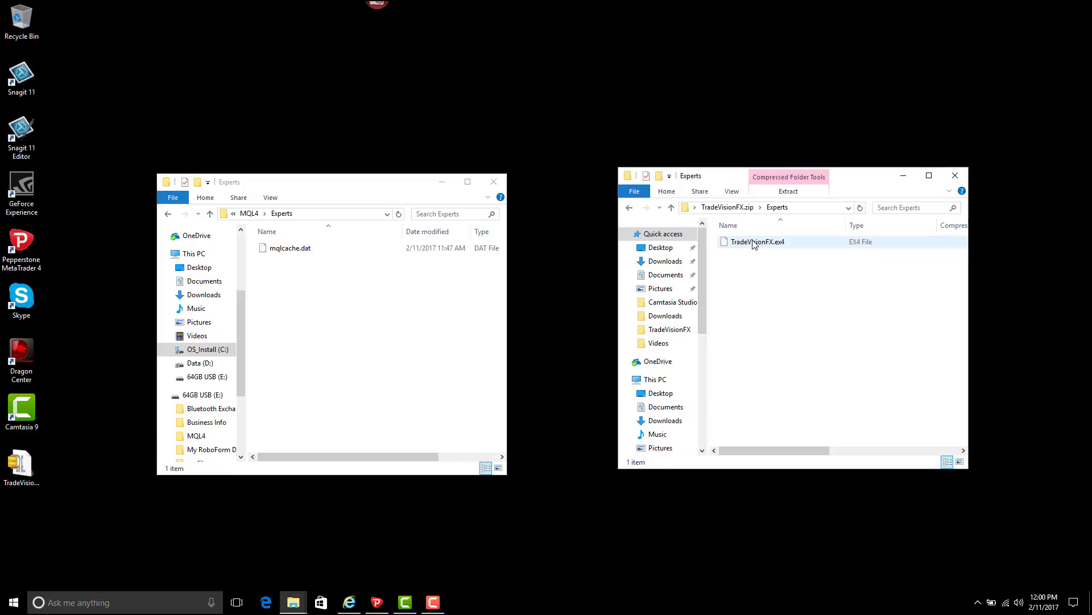
right_click(758, 246)
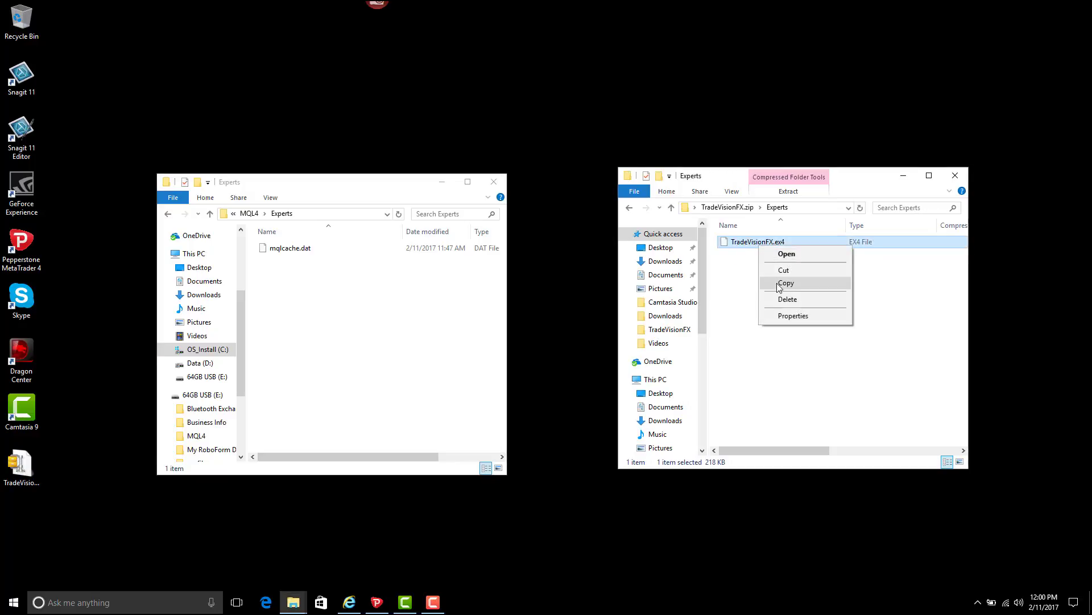
left_click(785, 283)
left_click(301, 289)
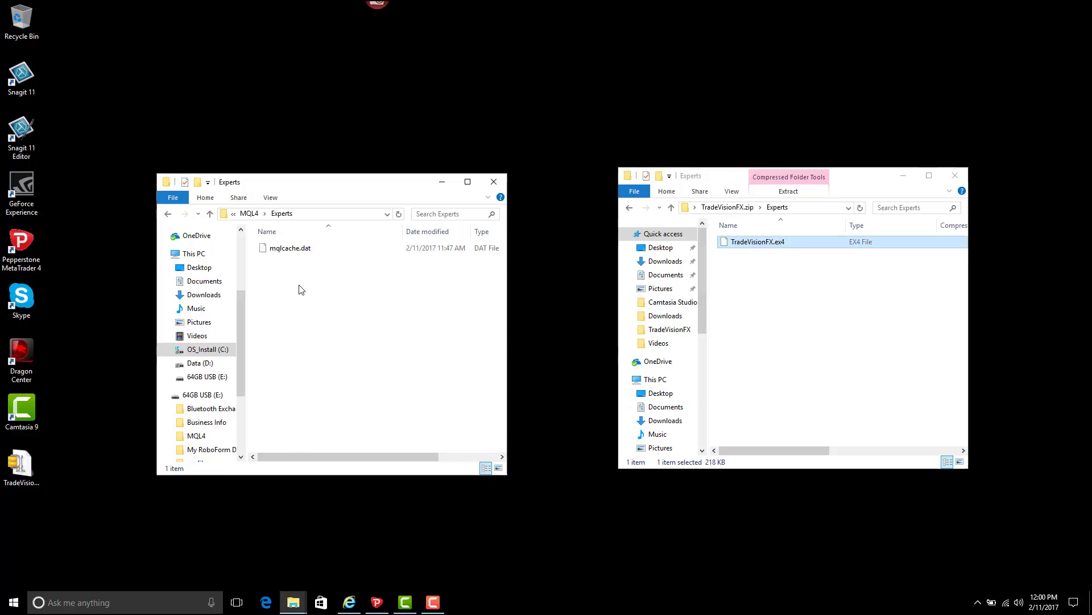
right_click(301, 290)
left_click(322, 364)
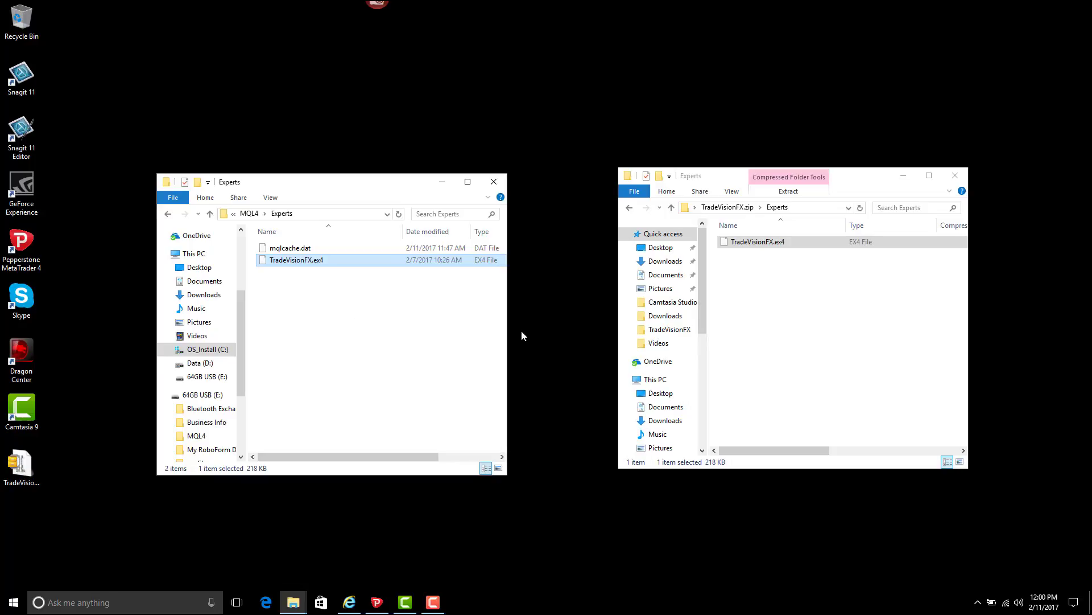
- Open the data folder's MQL4\Scripts and the Scripts folder inside the archive
left_click(249, 214)
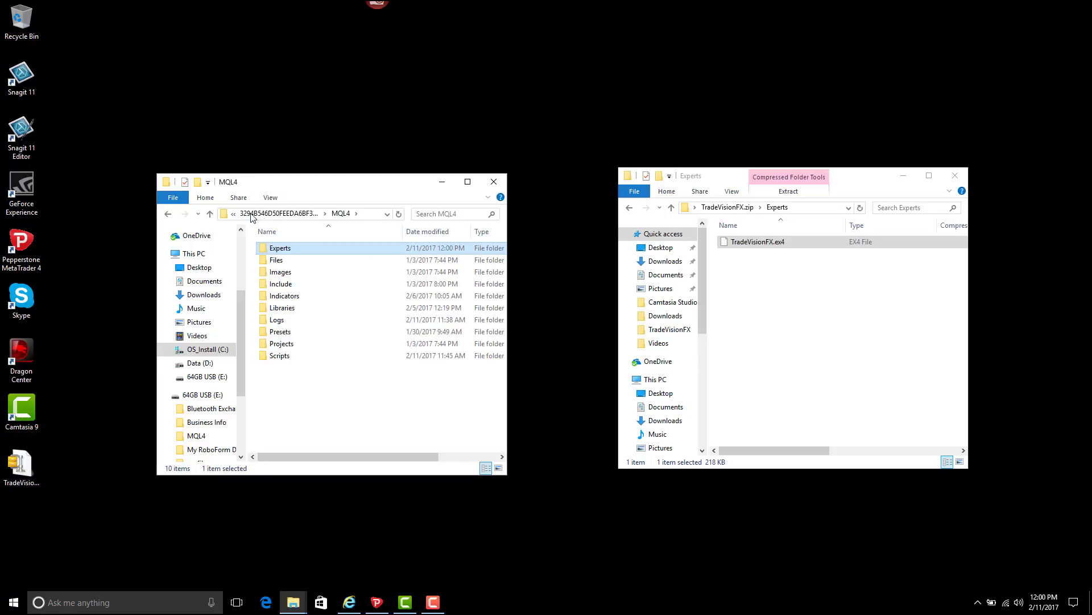
double_click(303, 355)
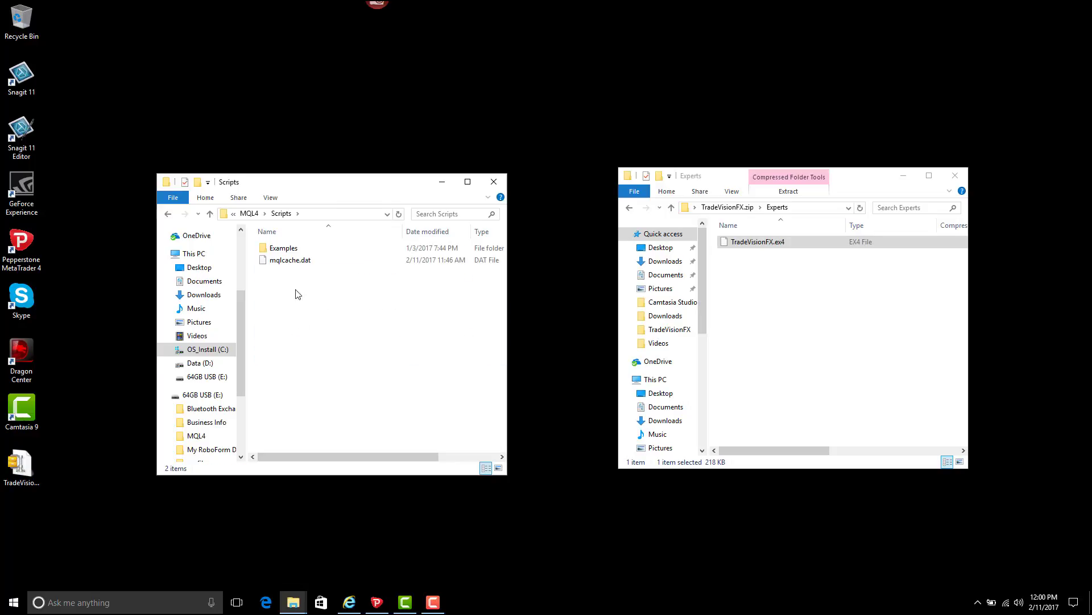
left_click(749, 209)
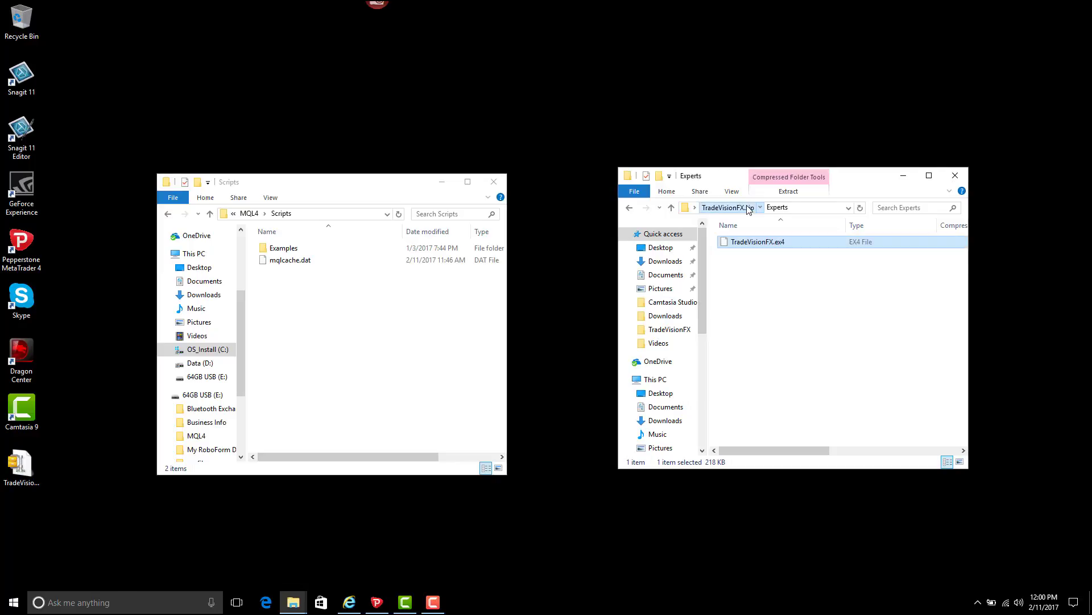
left_click(744, 255)
double_click(744, 254)
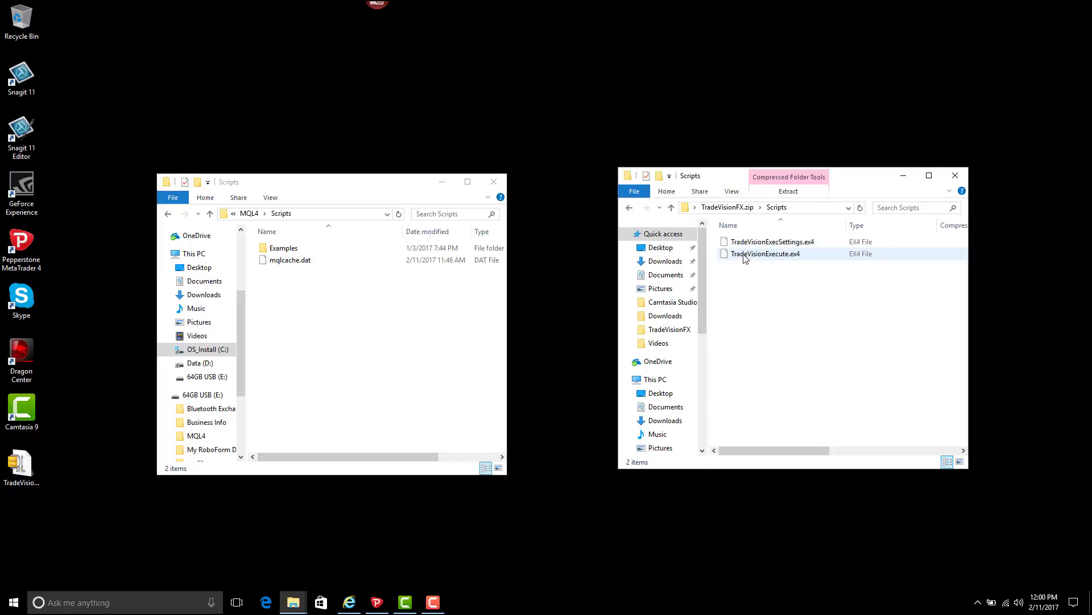
- Copy TradeVisionExecSettings.ex4 and TradeVisionExecute.ex4 into MQL4\Scripts, then close both windows
left_click(752, 242)
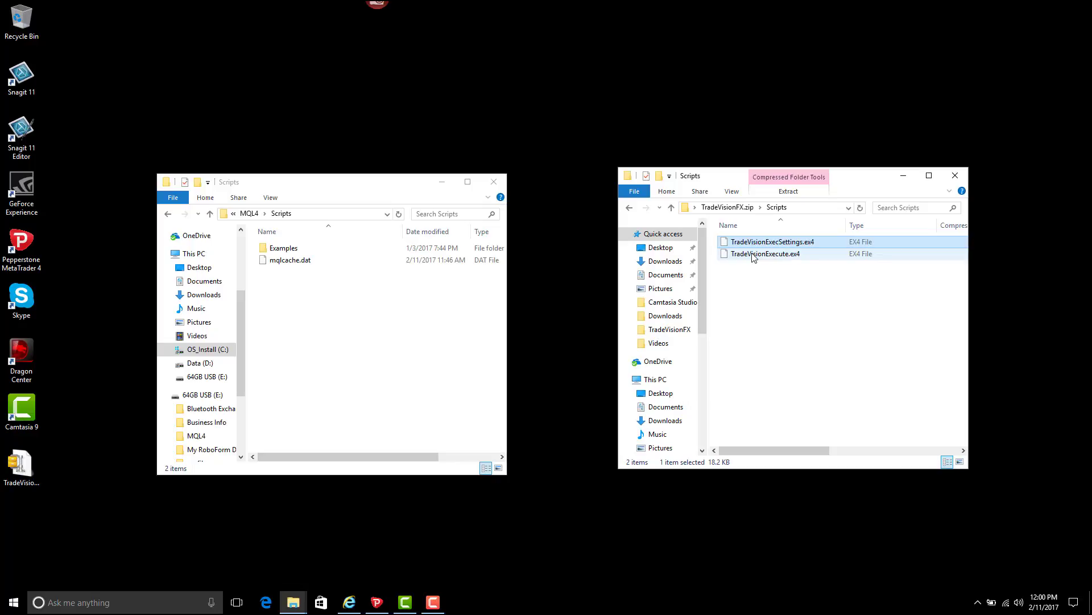
left_click(754, 254, "shift")
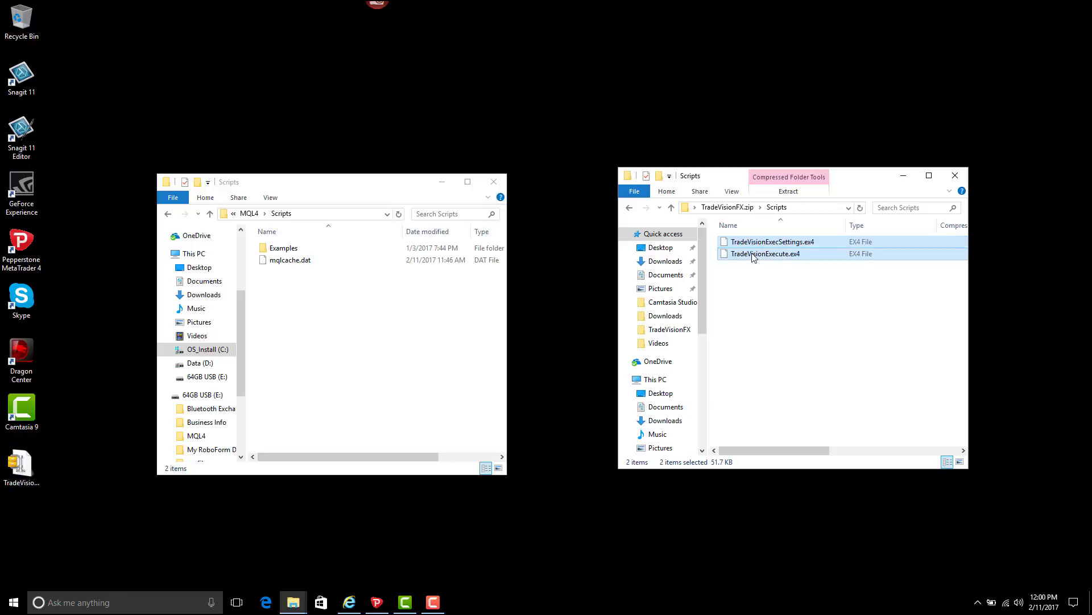
right_click(752, 254)
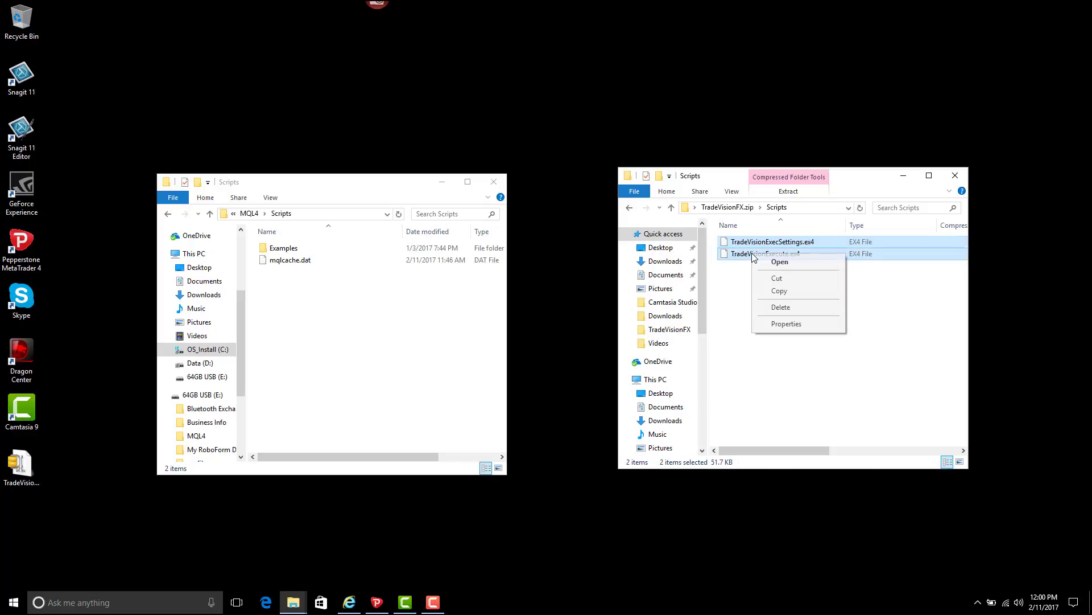
left_click(774, 291)
left_click(301, 302)
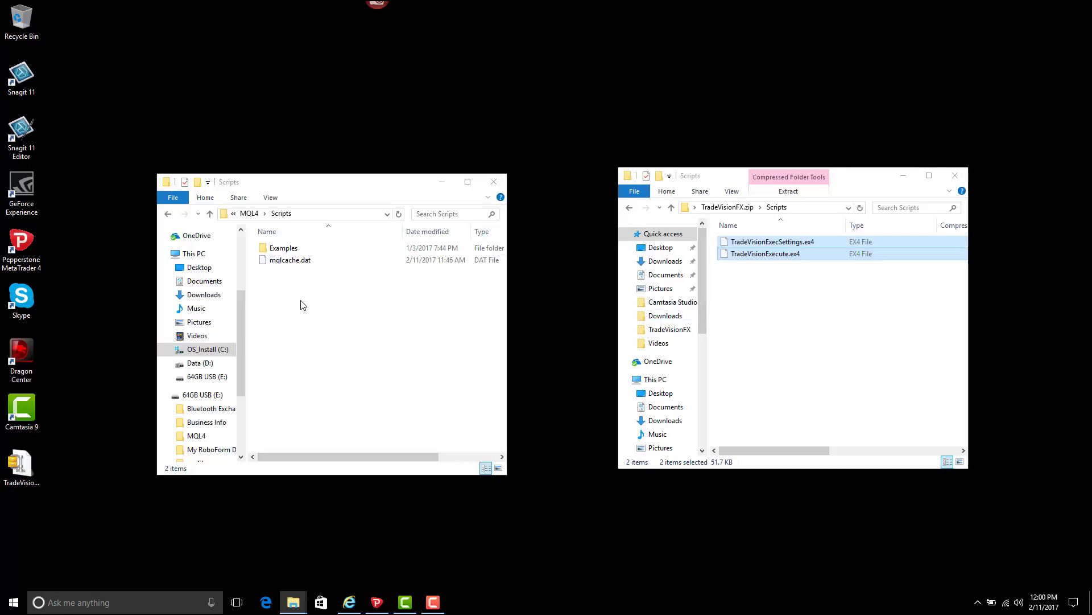
right_click(300, 302)
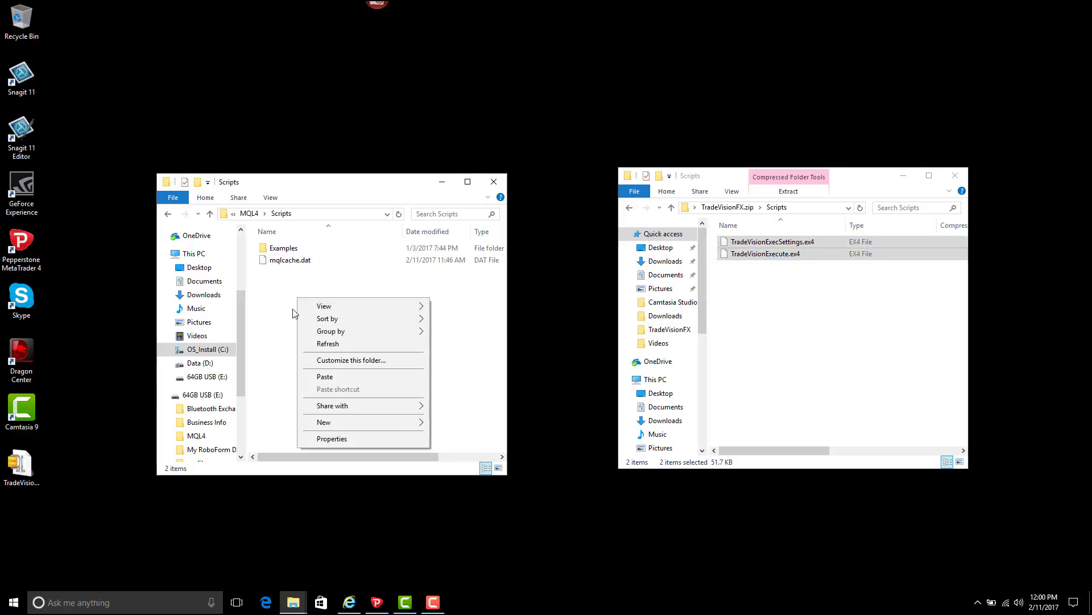
left_click(323, 377)
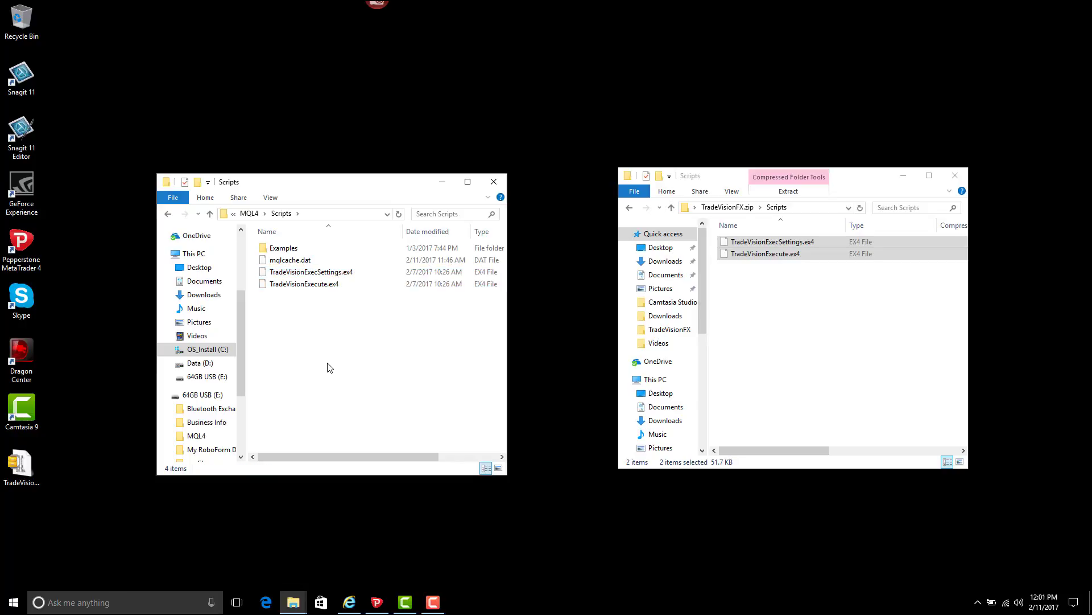
left_click(493, 183)
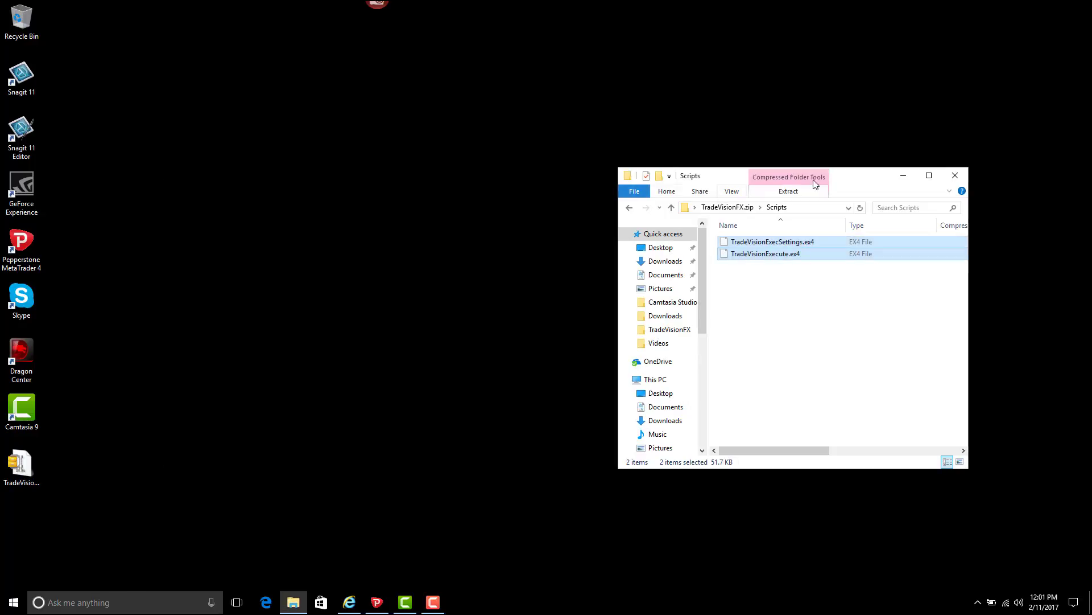
left_click(955, 177)
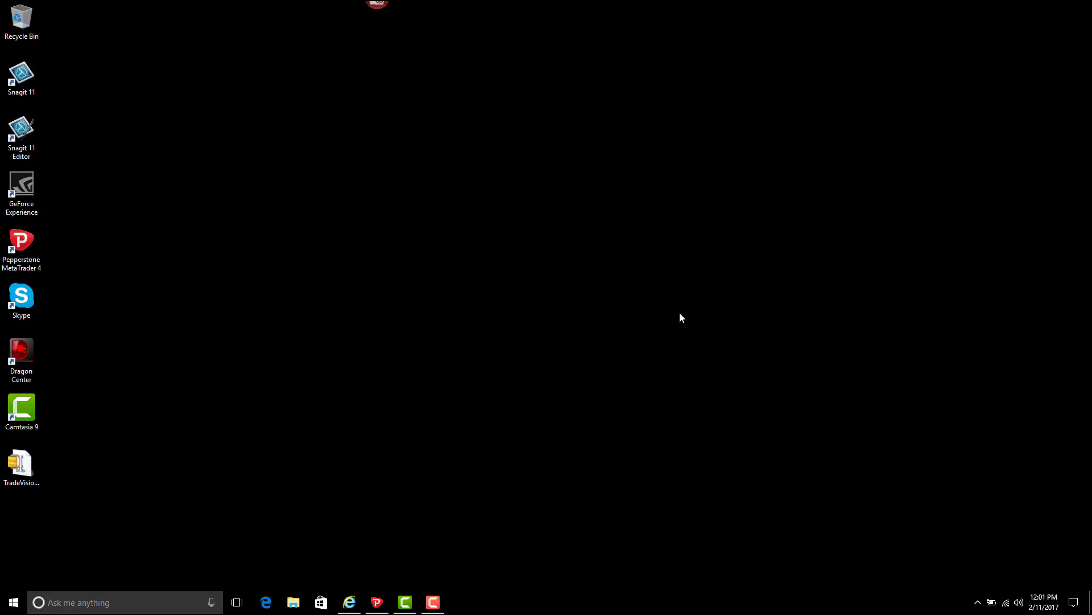
- Refresh the Navigator's Expert Advisors list so TradeVisionFX and both TradeVision scripts appear
left_click(378, 602)
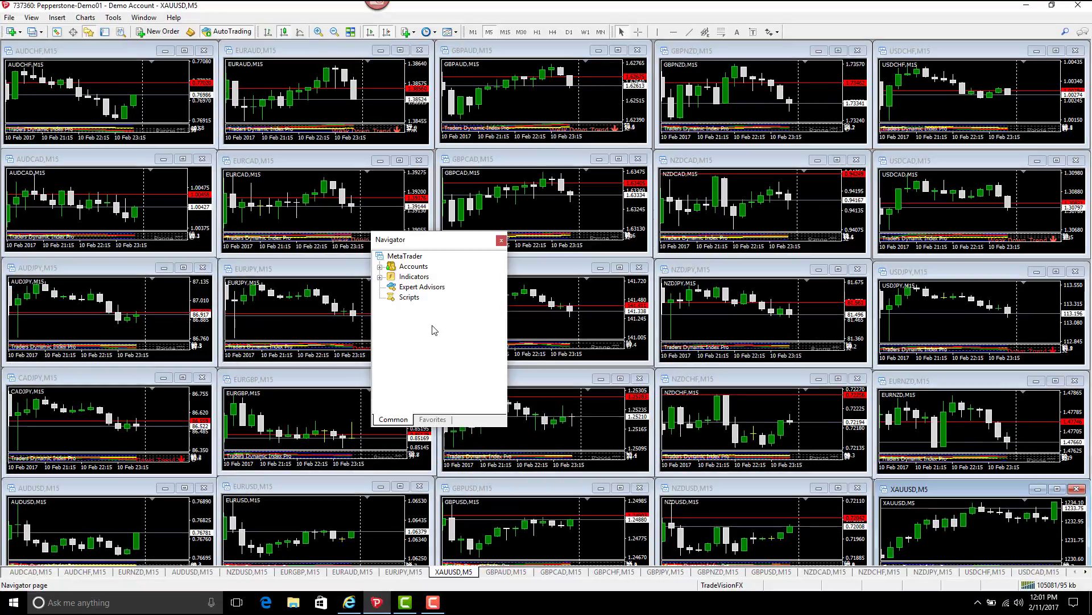
right_click(422, 288)
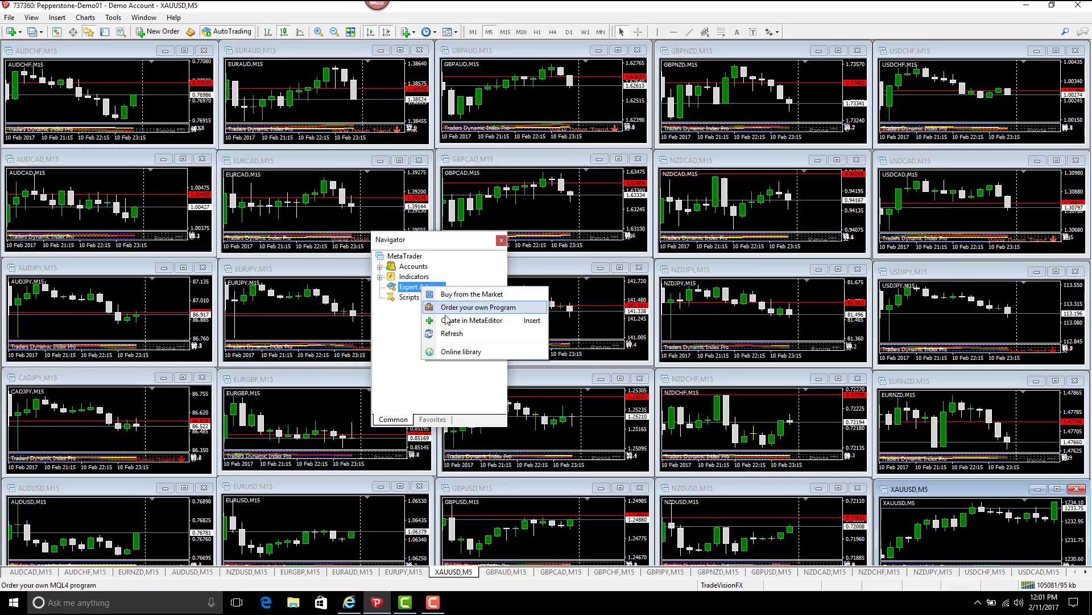
left_click(452, 336)
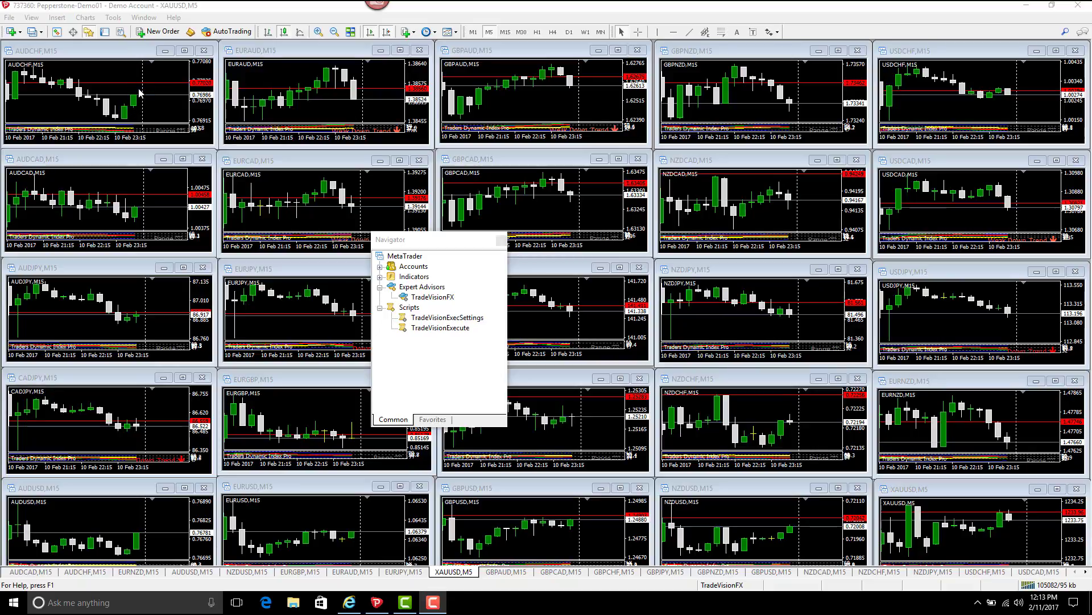
- In Expert Advisors options, allow automated trading and keep it on through account or profile changes
left_click(115, 18)
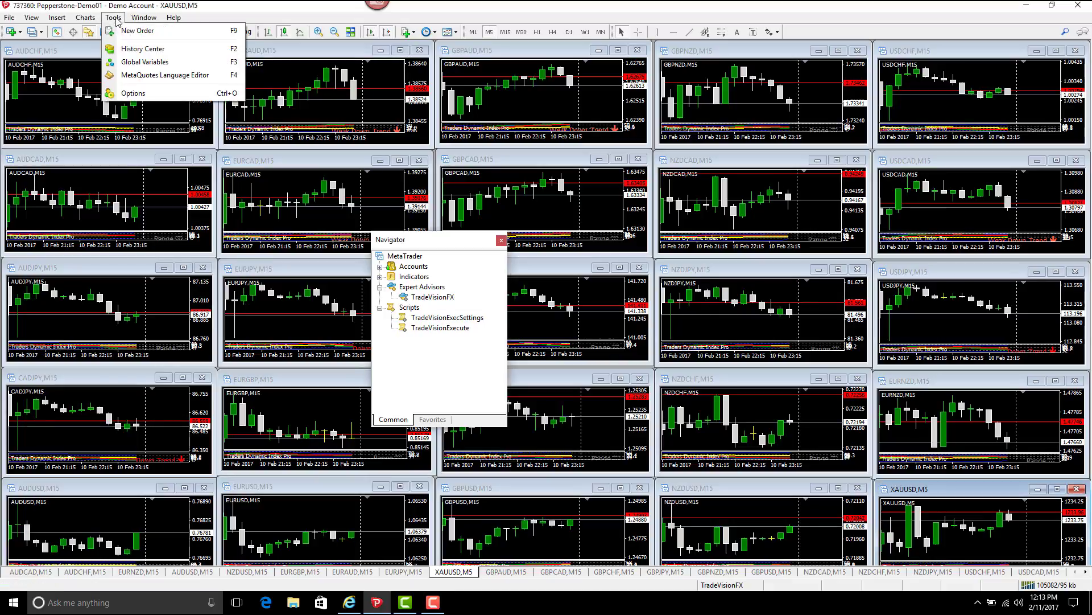
left_click(148, 94)
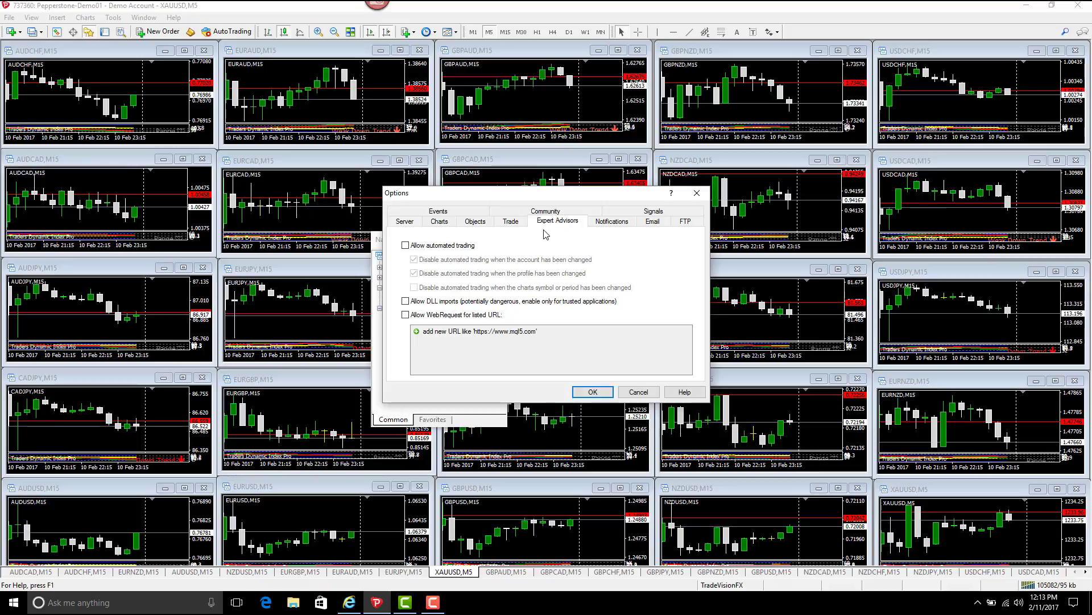
left_click(405, 245)
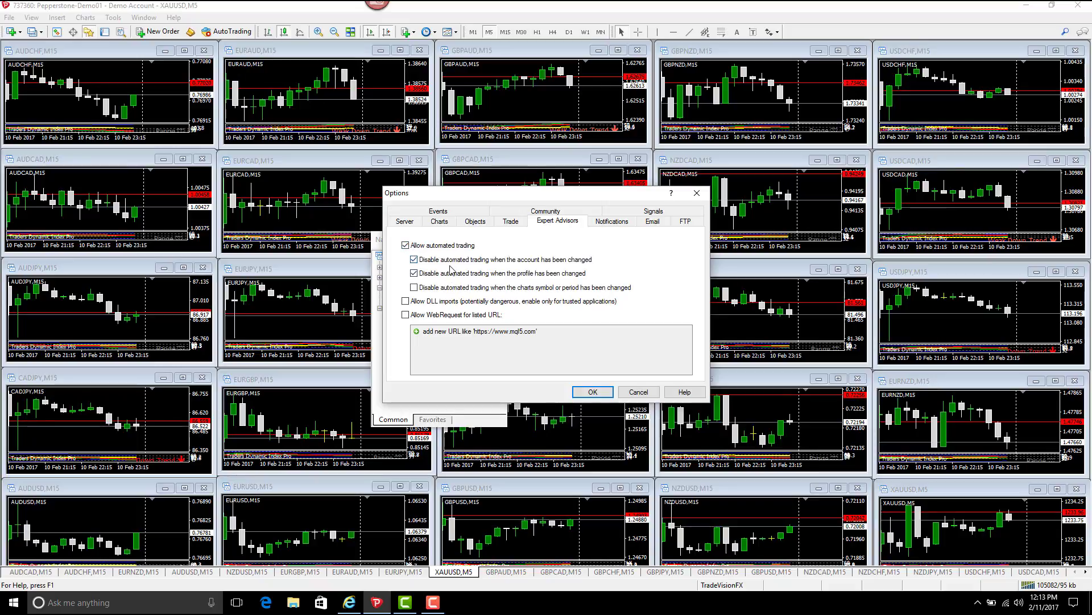
left_click(414, 260)
left_click(415, 275)
left_click(405, 315)
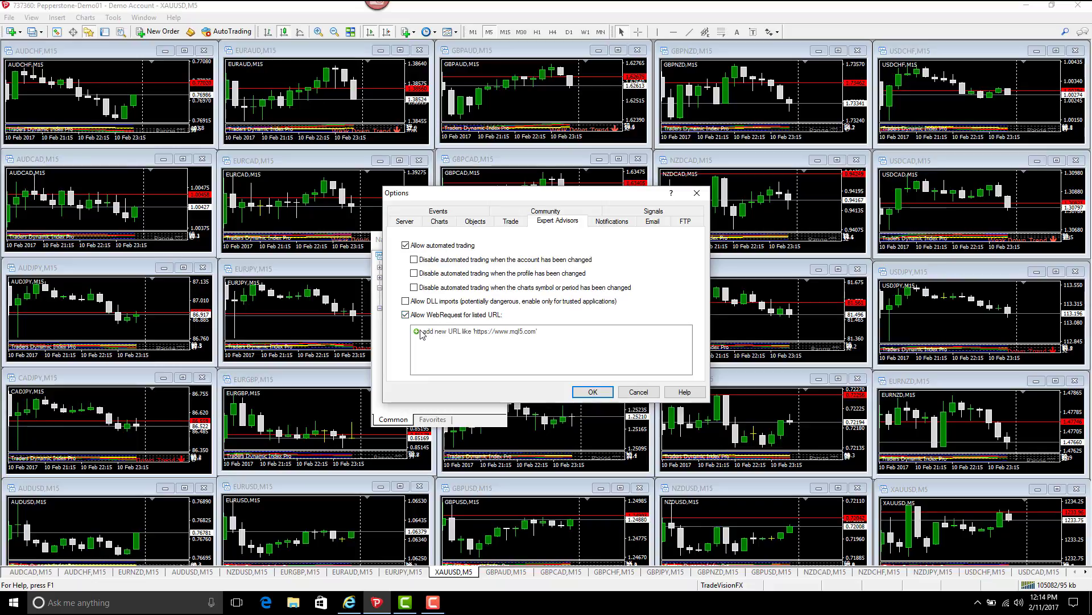
left_click(417, 334)
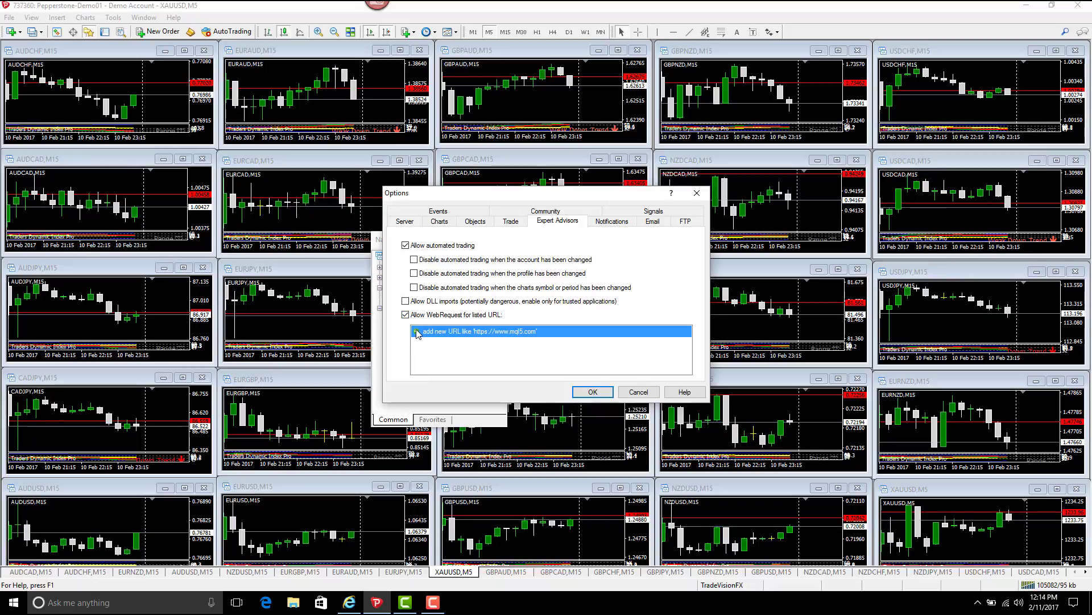
left_click(421, 331)
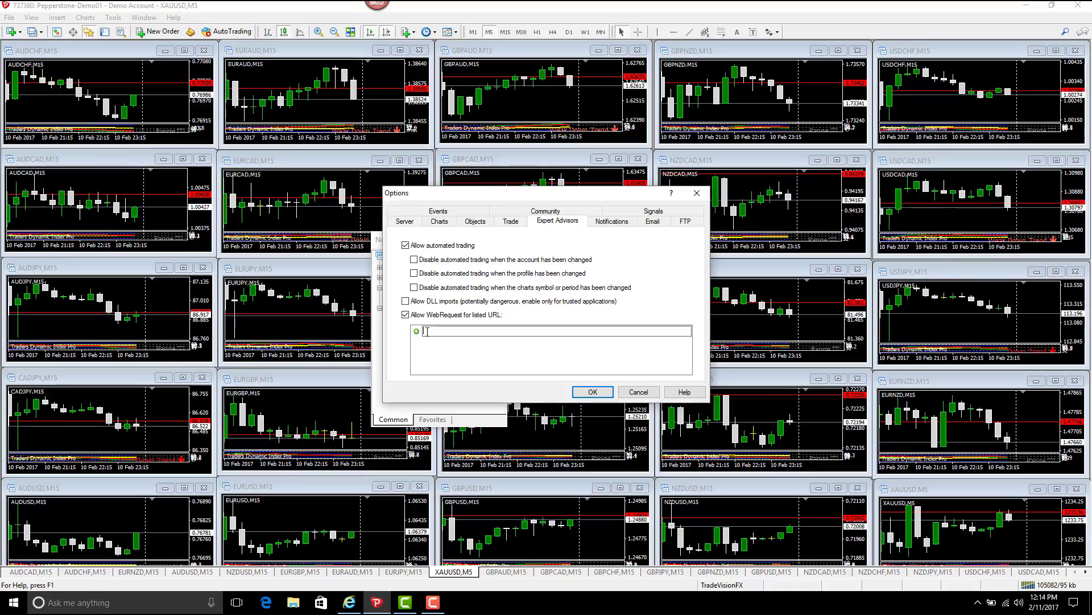
key("ctrl+v")
left_click(508, 349)
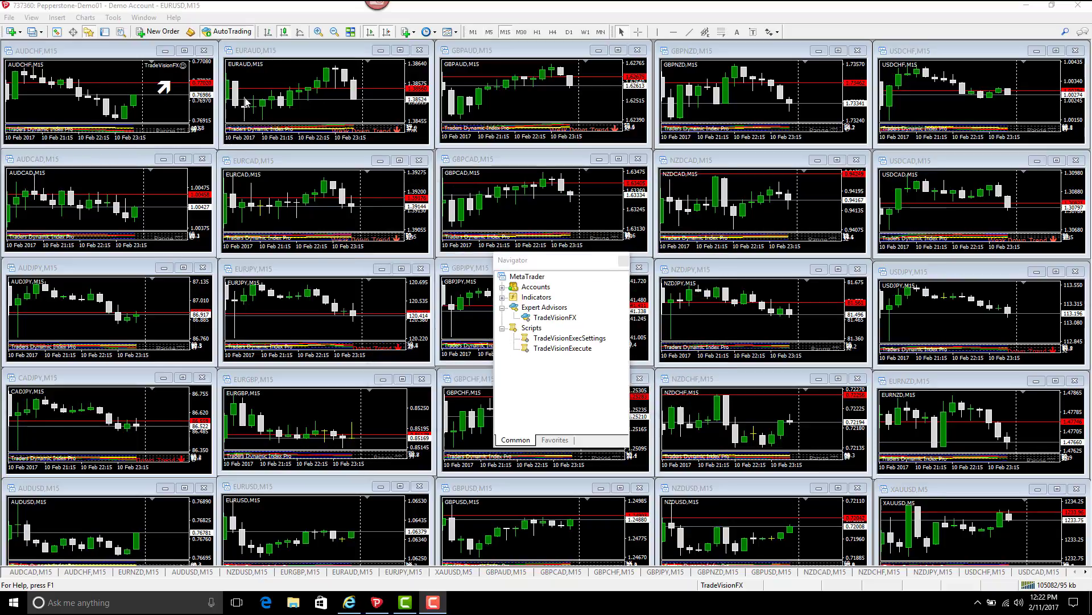
- Turn on AutoTrading and drag TradeVisionFX onto the AUDCHF chart, confirming the replacement
left_click(226, 34)
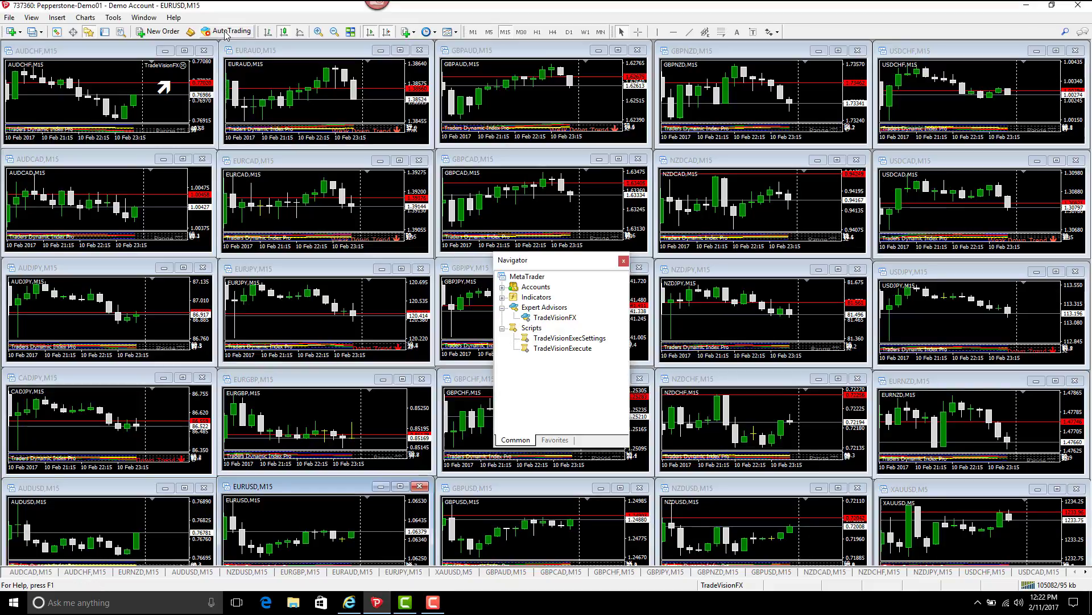
left_click(226, 34)
left_click_drag(548, 319, 154, 107)
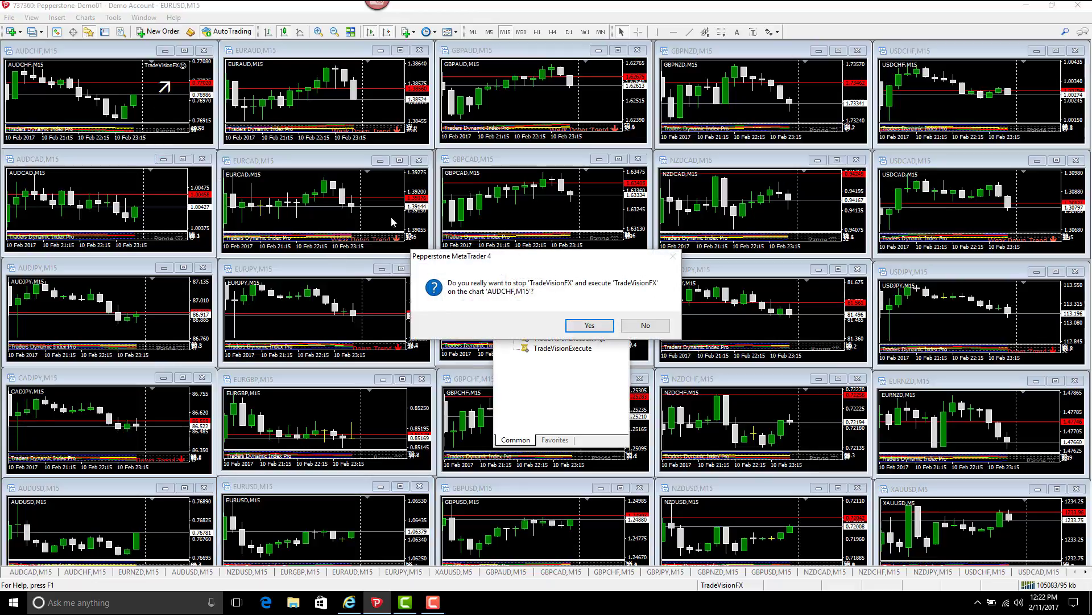
left_click(589, 325)
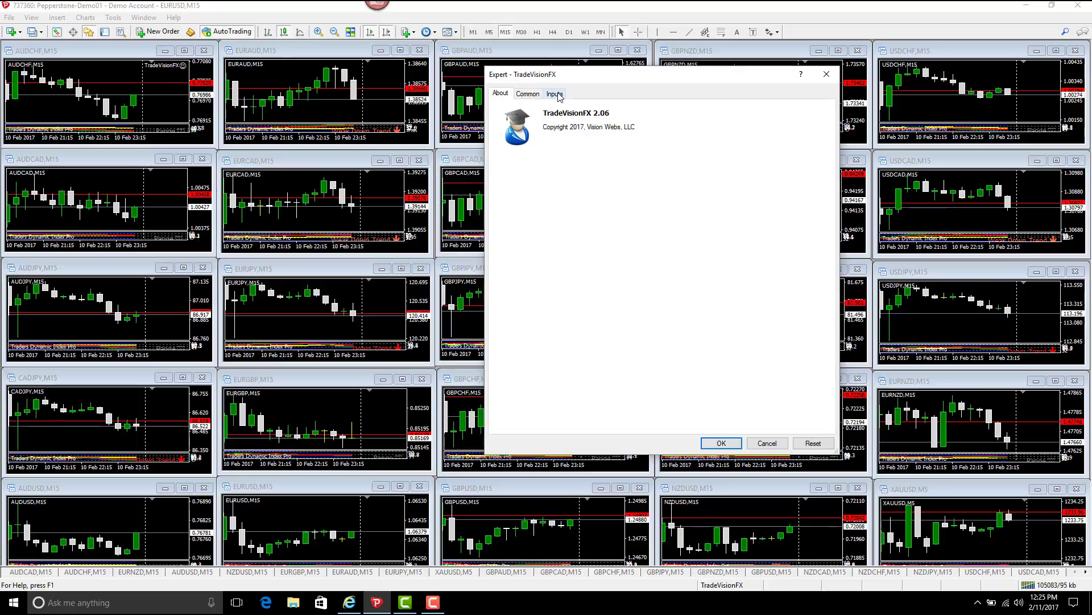
- On the Inputs tab, enter the account e-mail as the Username value
left_click(554, 94)
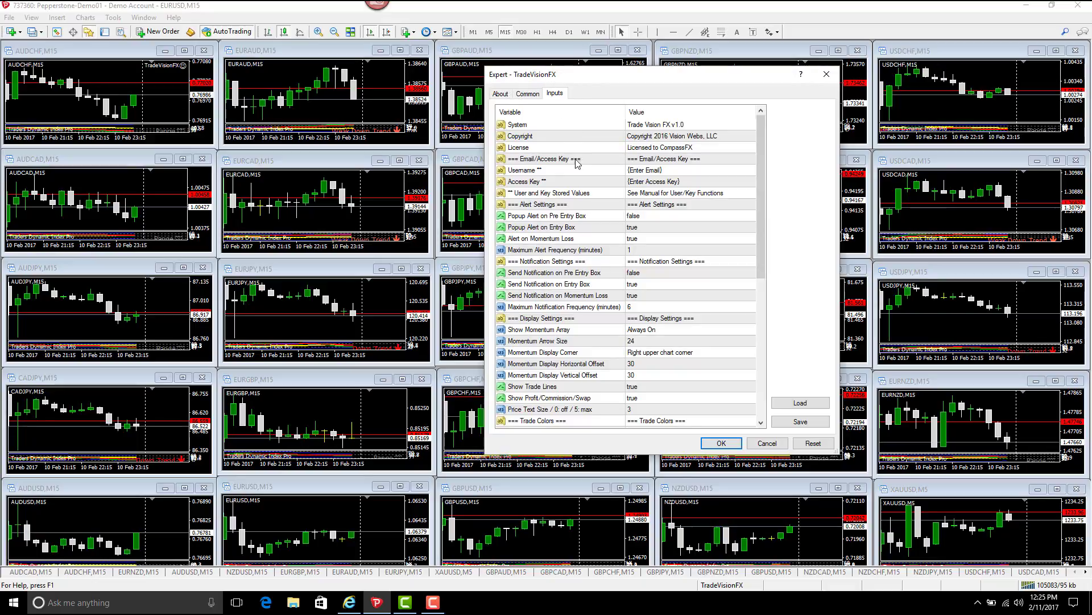
left_click(644, 171)
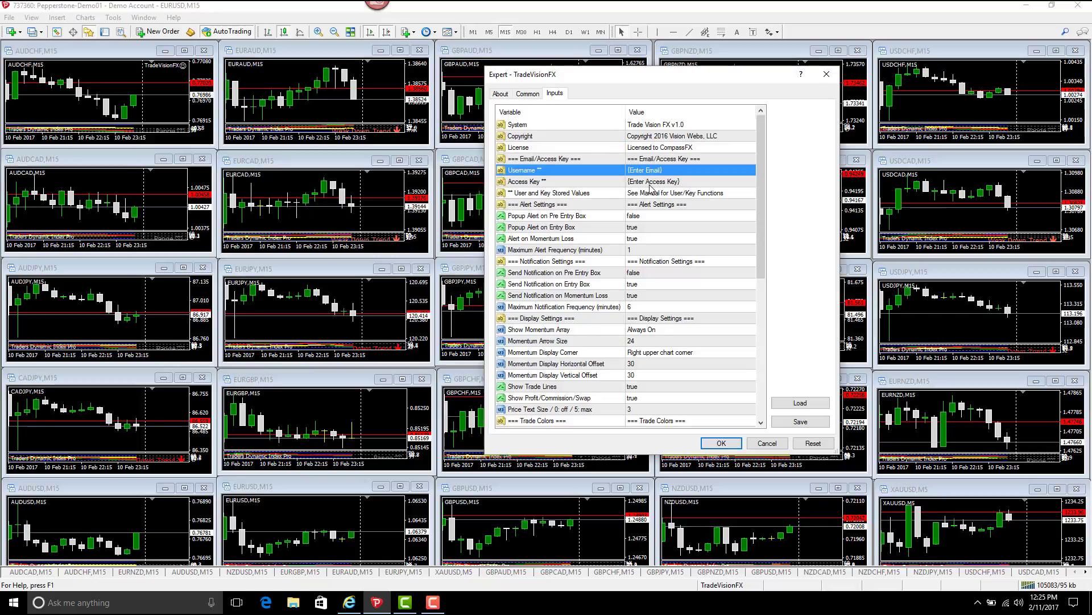
double_click(647, 182)
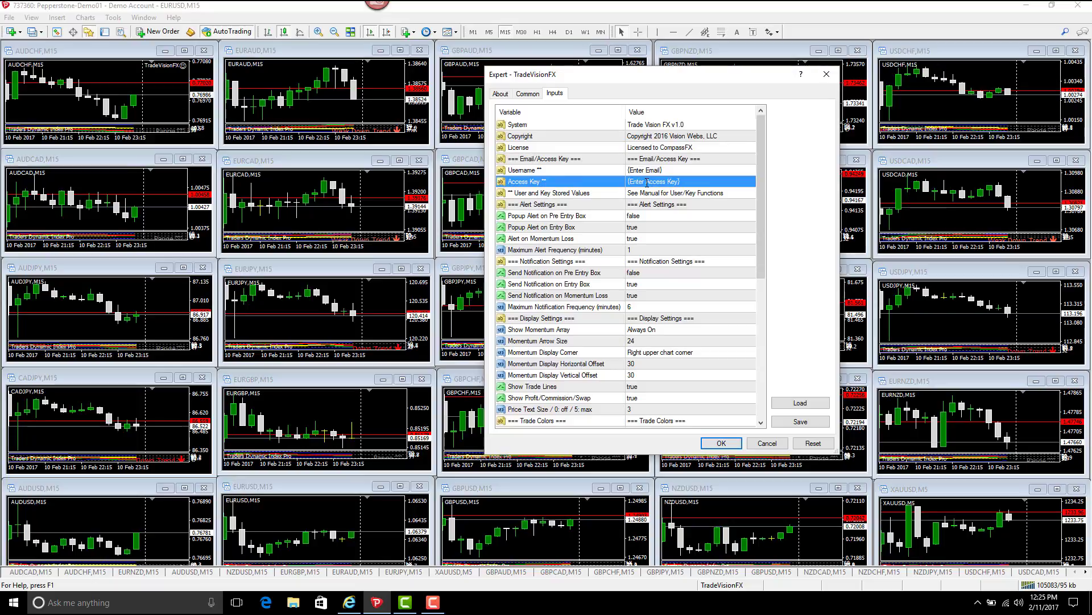
double_click(647, 170)
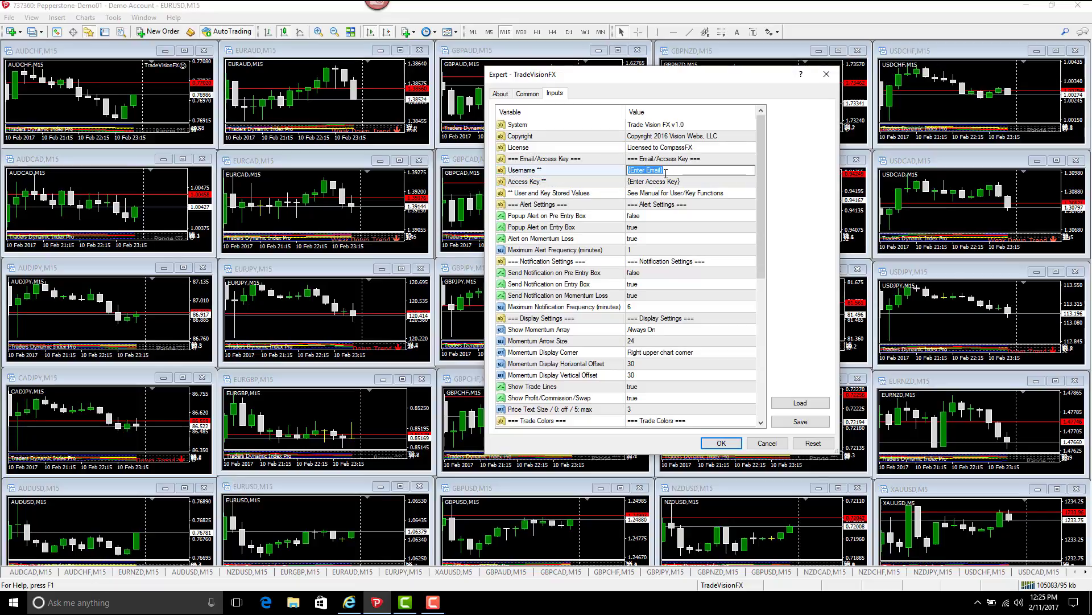
left_click(657, 180)
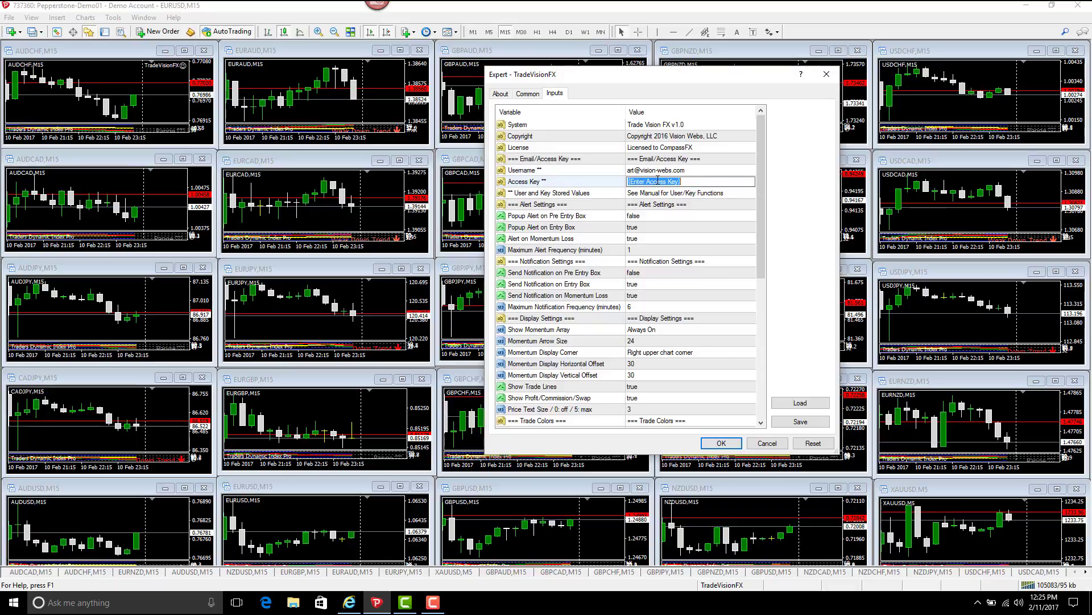
- Enter the access key value and apply the expert's settings with OK
type("a")
key("Return")
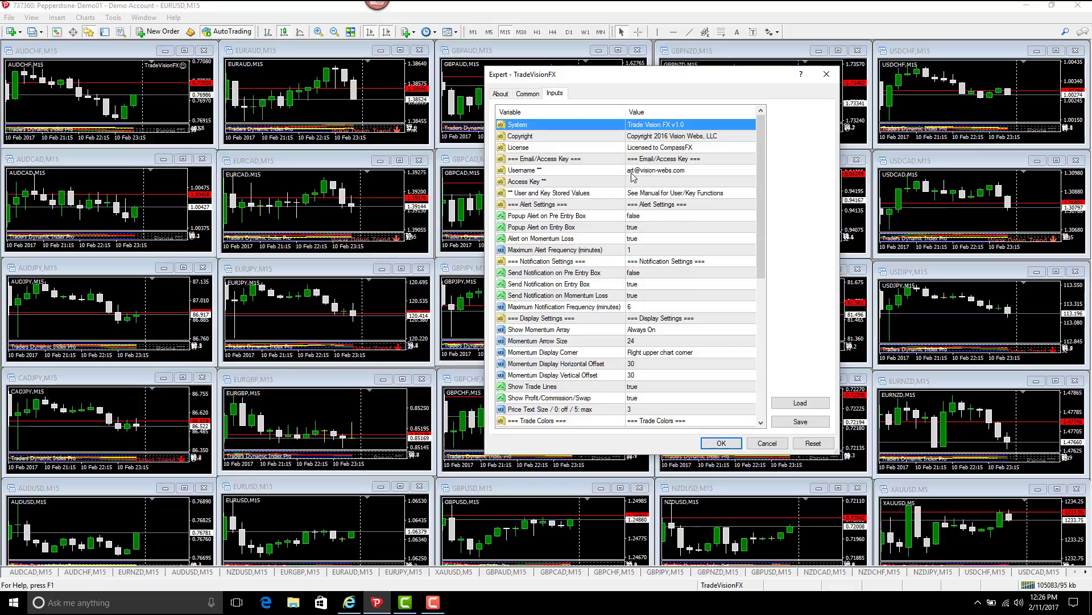
left_click(646, 181)
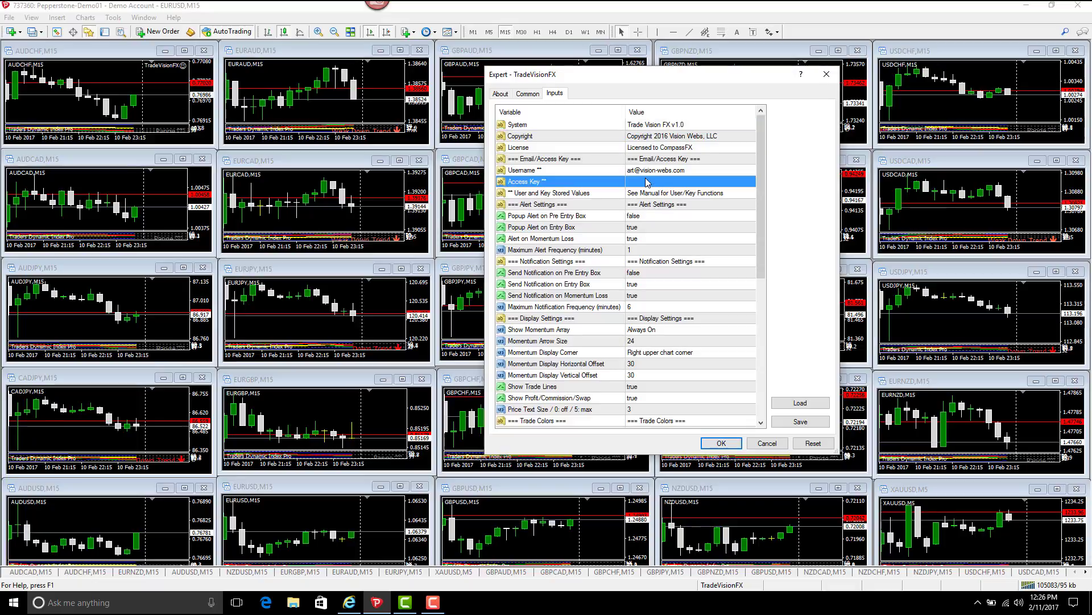
left_click(646, 179)
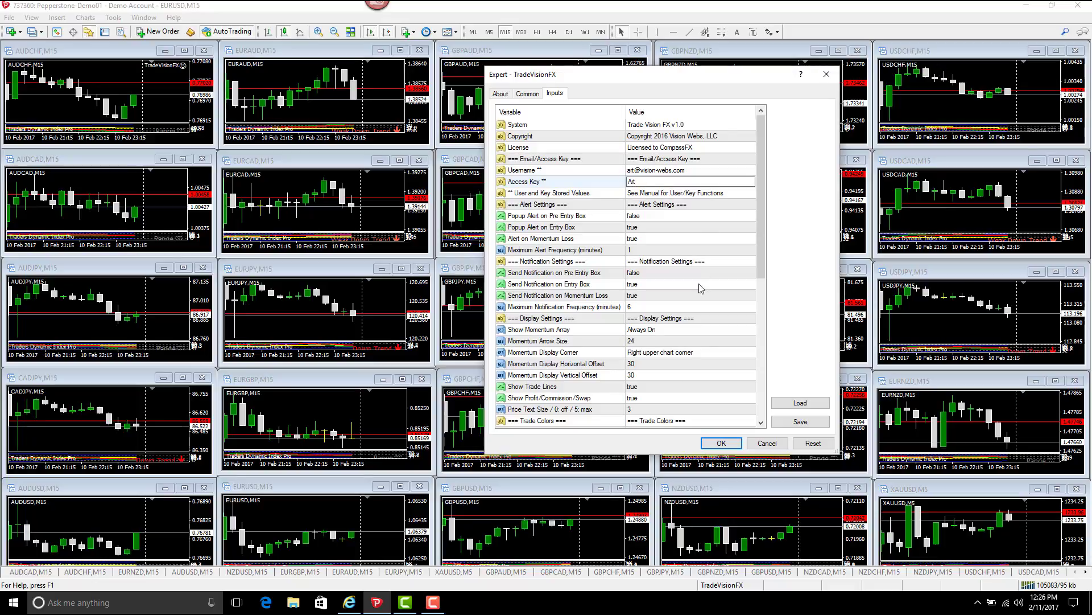
left_click(726, 445)
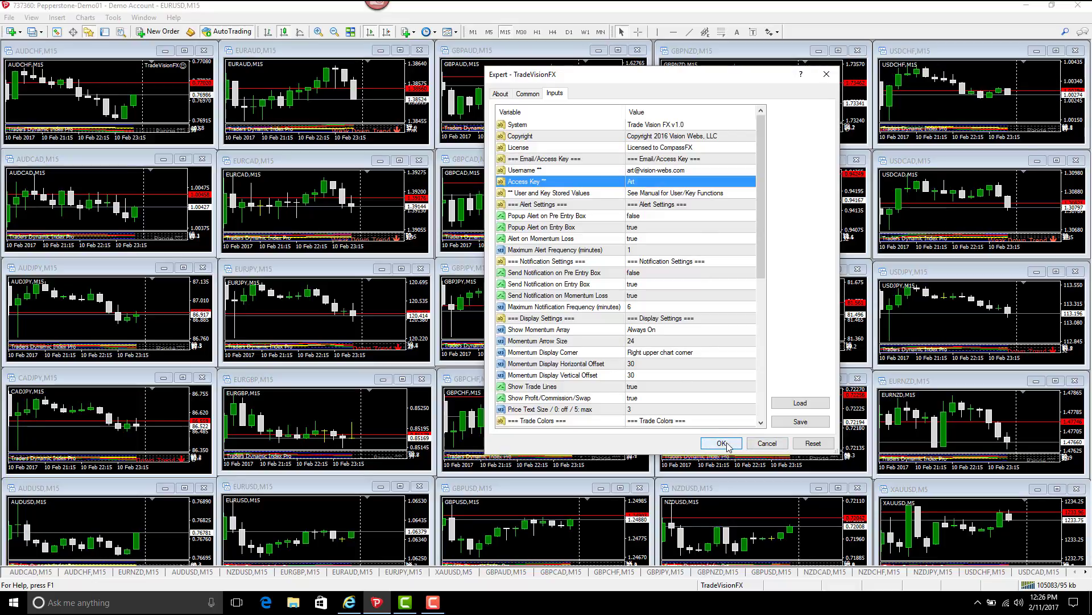
left_click(723, 443)
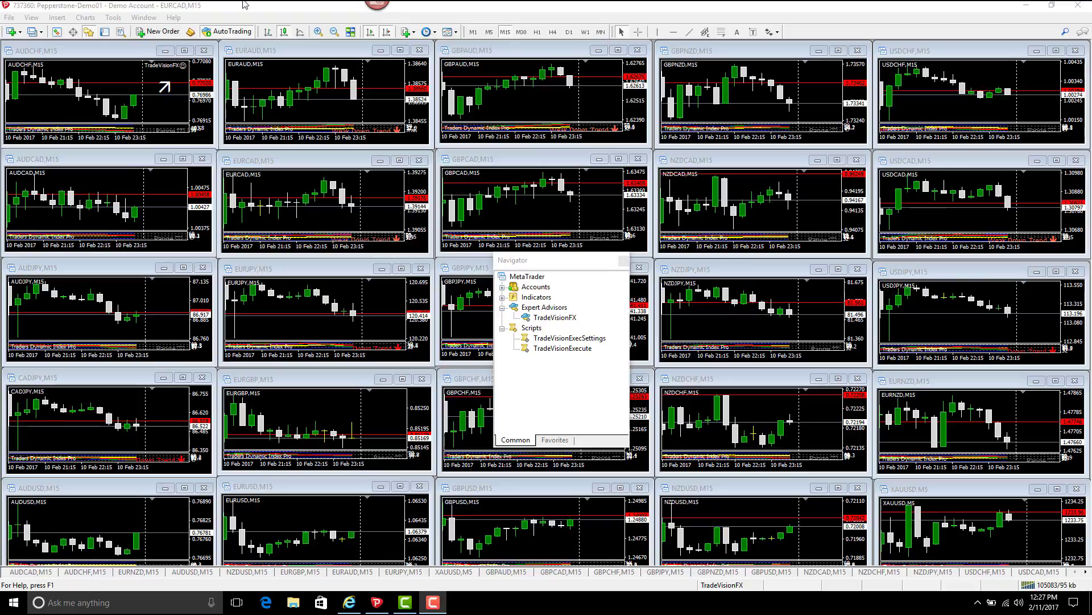
left_click(353, 216)
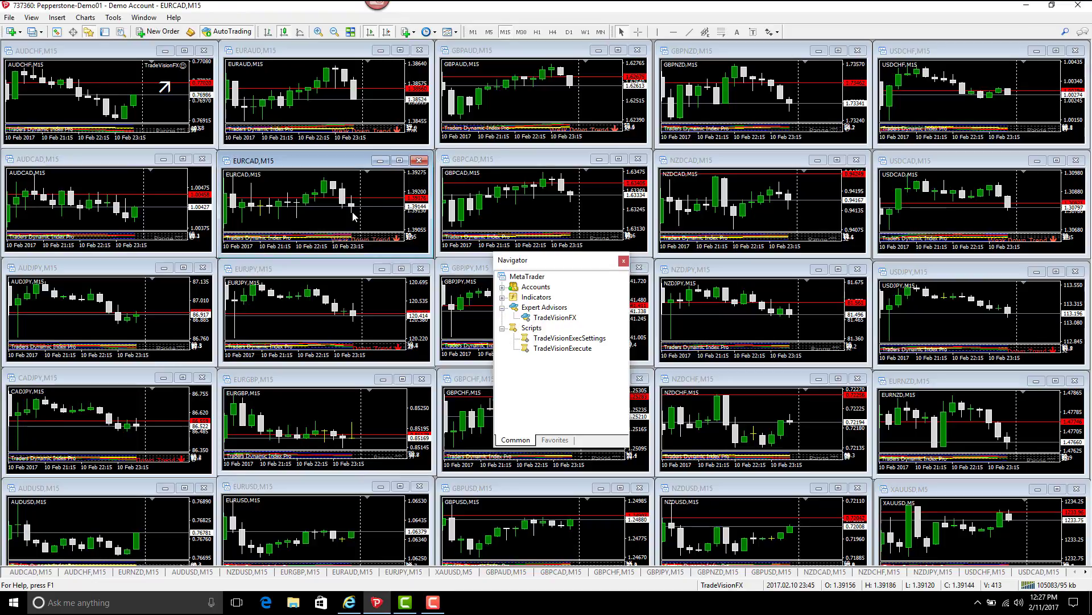
key("ctrl+t")
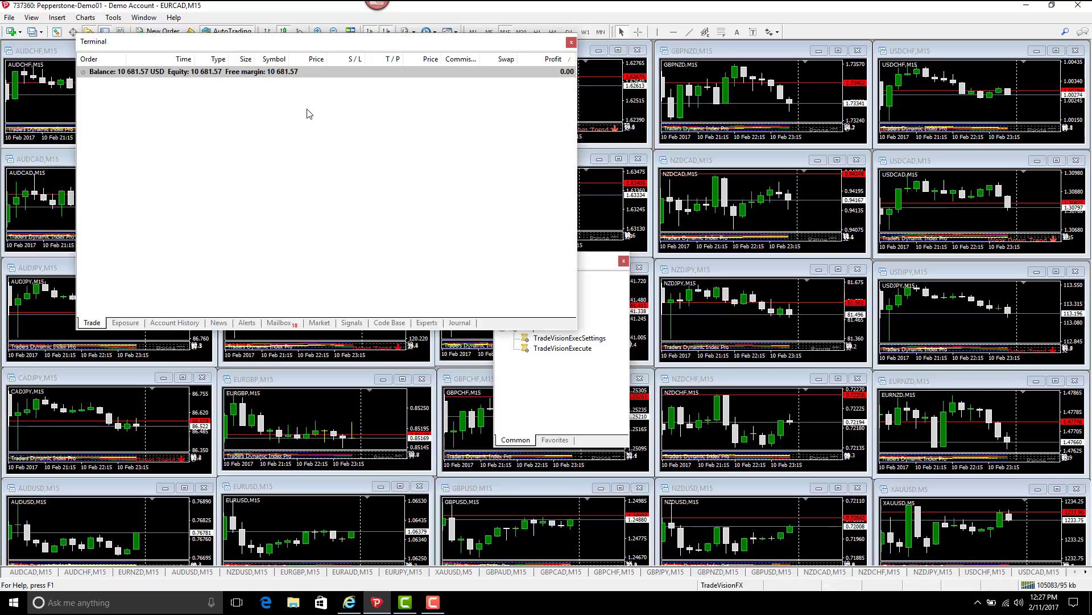
left_click(426, 324)
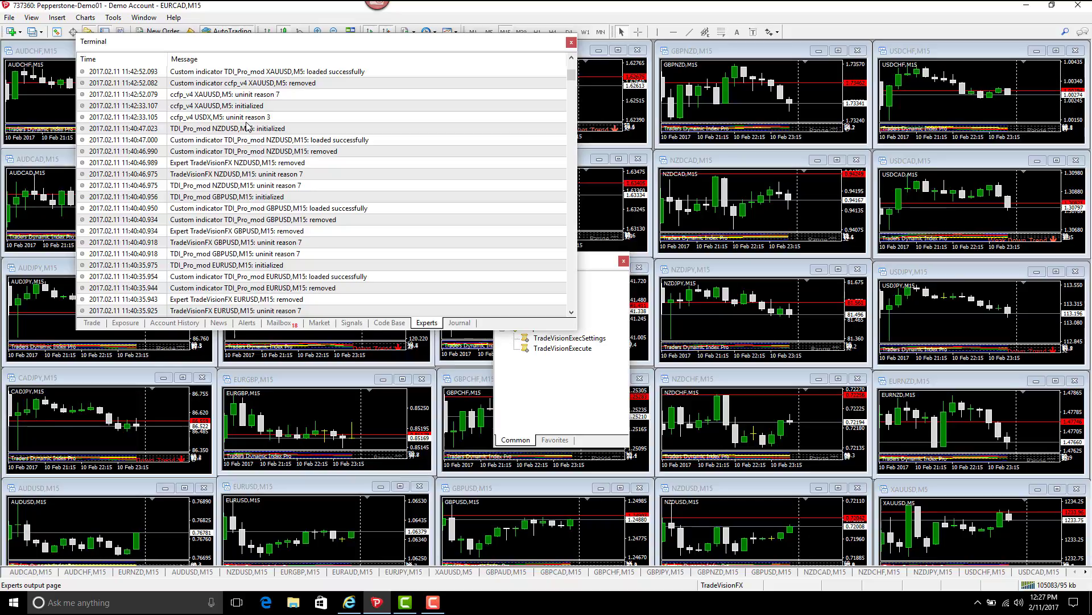
scroll(245, 123, "down", 8)
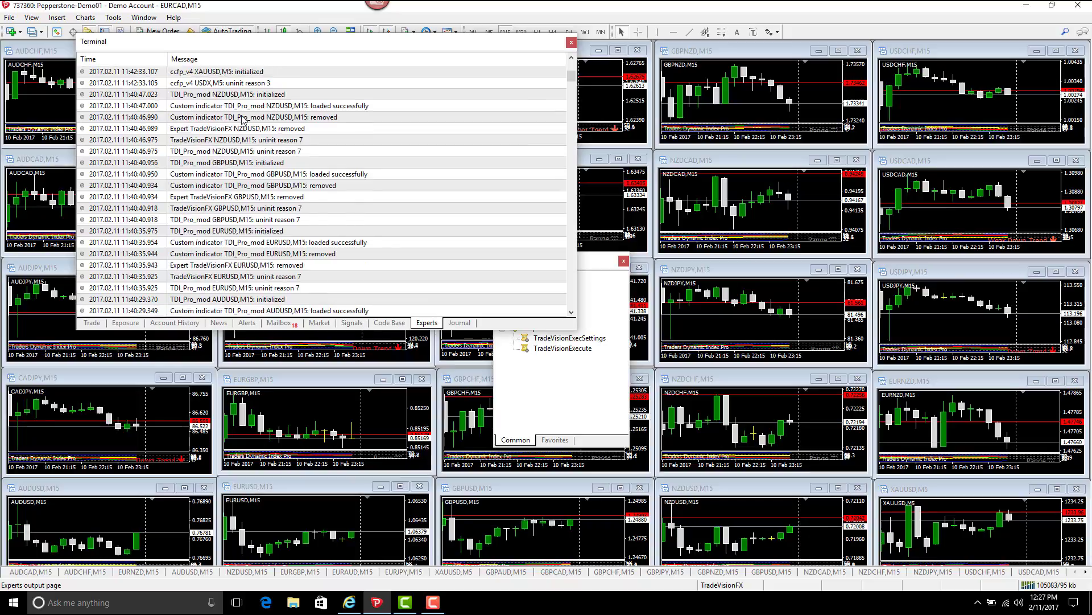
scroll(239, 117, "up", 10)
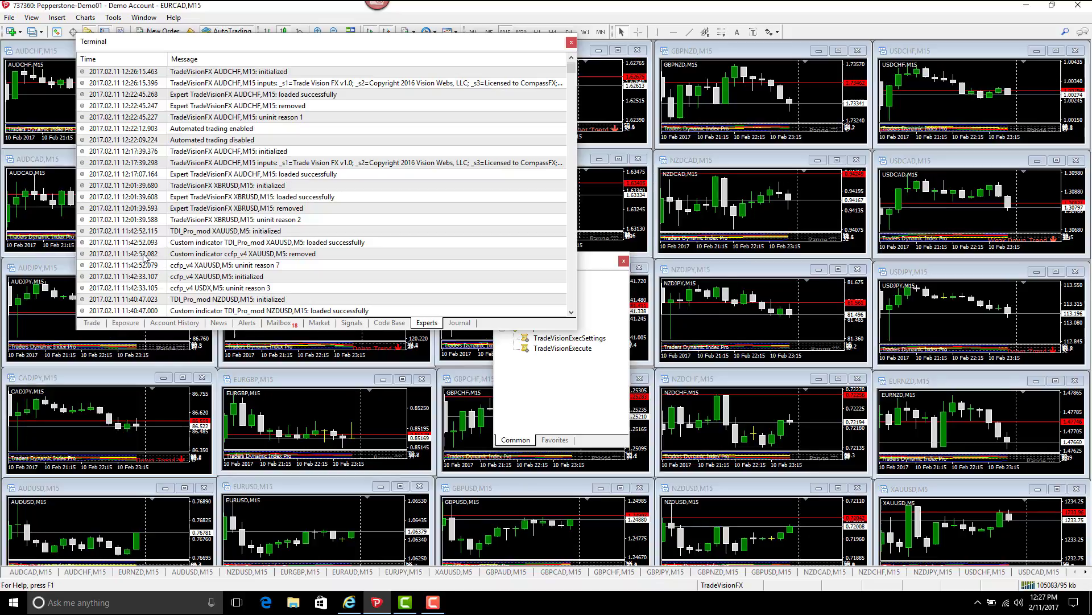
left_click(572, 42)
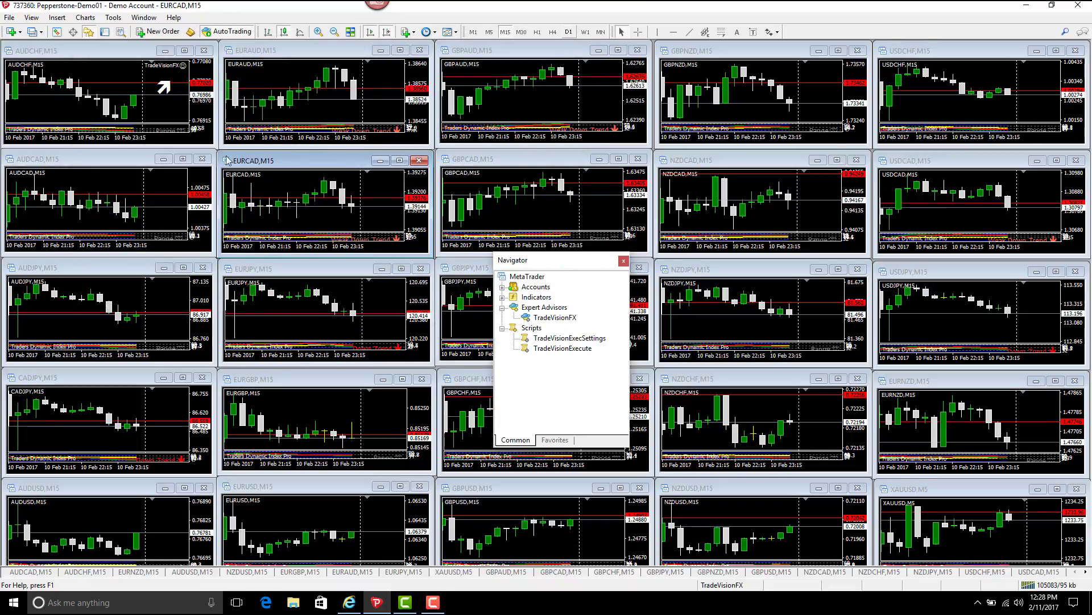
- Save the AUDCHF chart as a template over Trade_VisionTDI.tpl, confirming the replacement
right_click(74, 101)
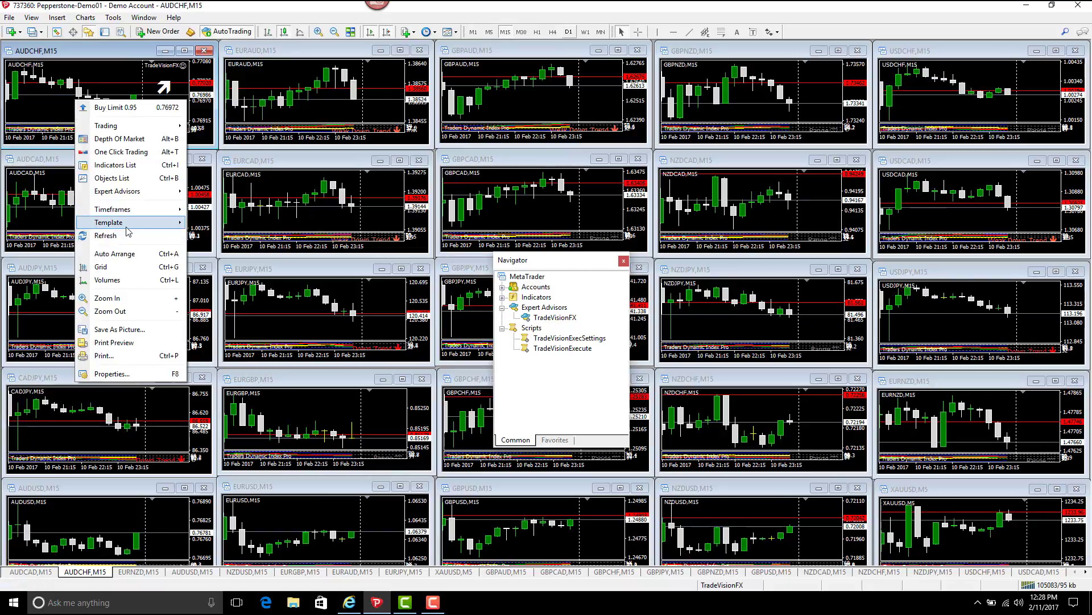
mouse_move(131, 227)
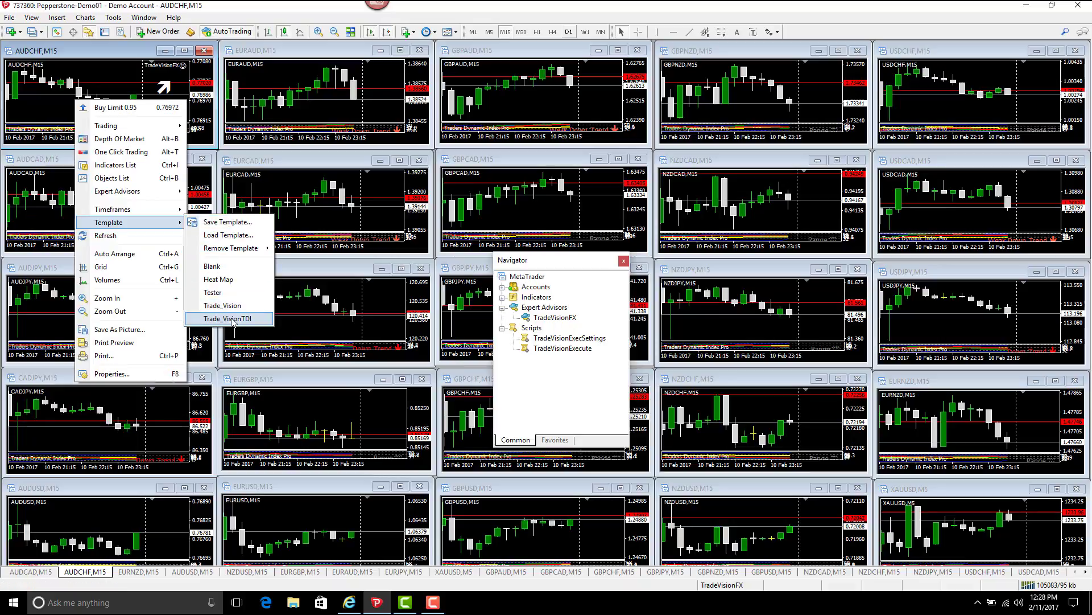
left_click(233, 222)
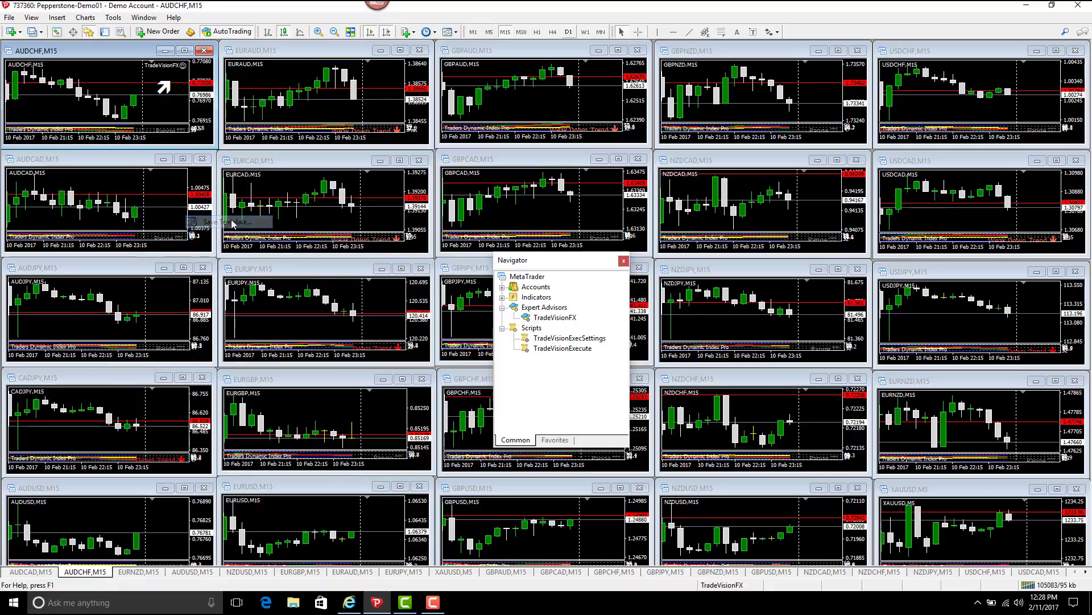
left_click(157, 150)
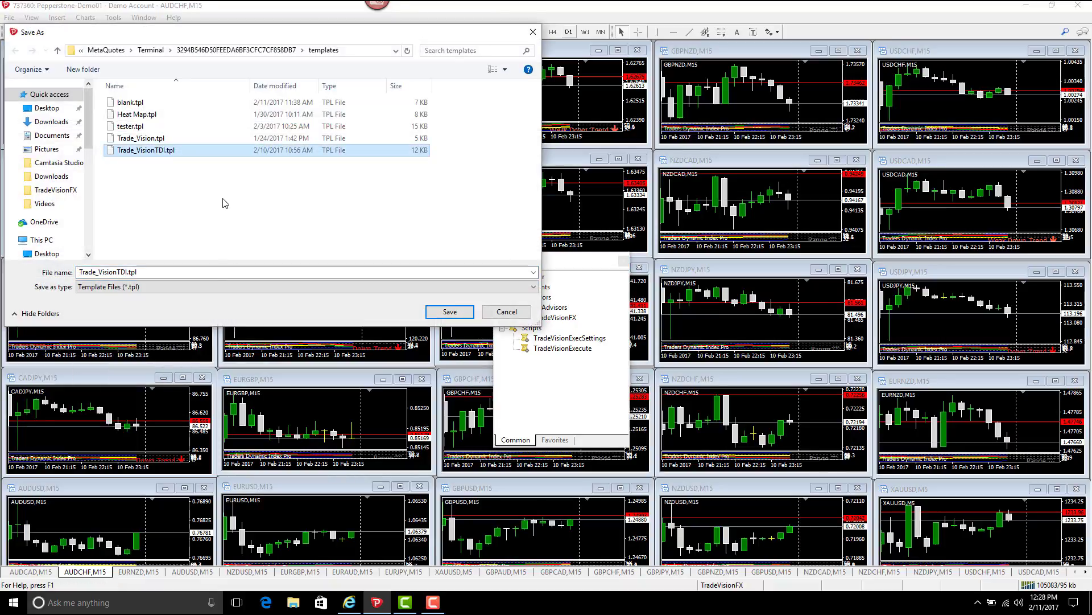
left_click(445, 314)
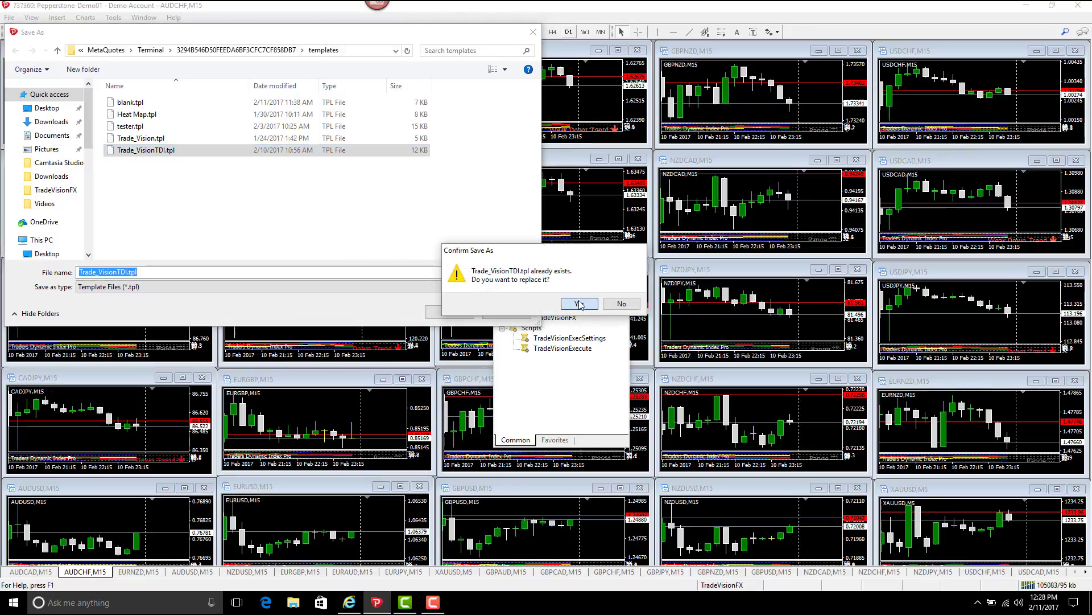
left_click(580, 303)
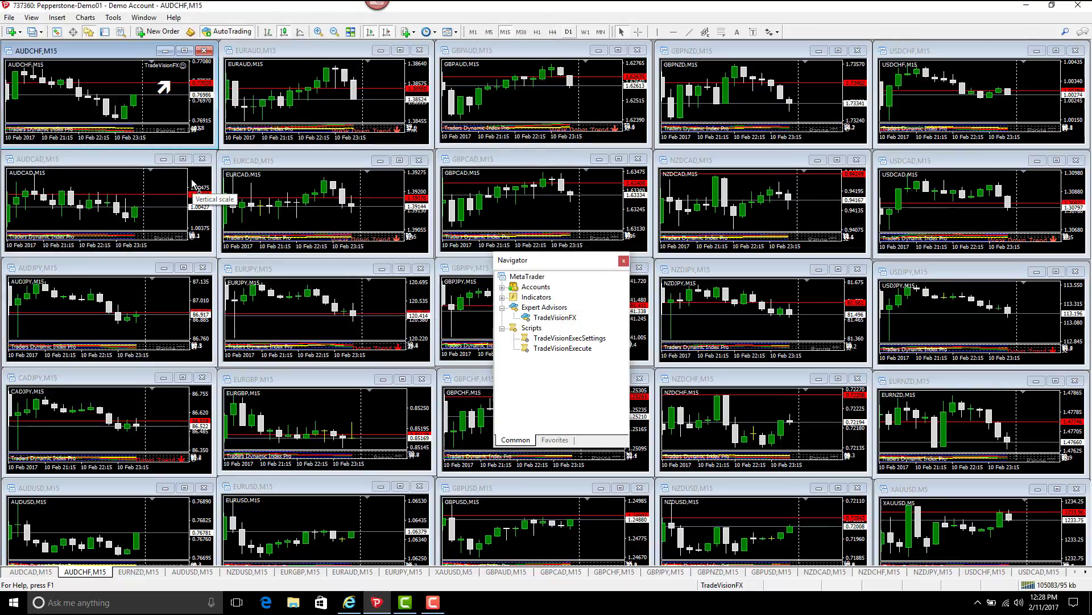
- Load the Trade_VisionTDI template onto the EURAUD, GBPAUD and GBPNZD charts
right_click(275, 86)
mouse_move(301, 195)
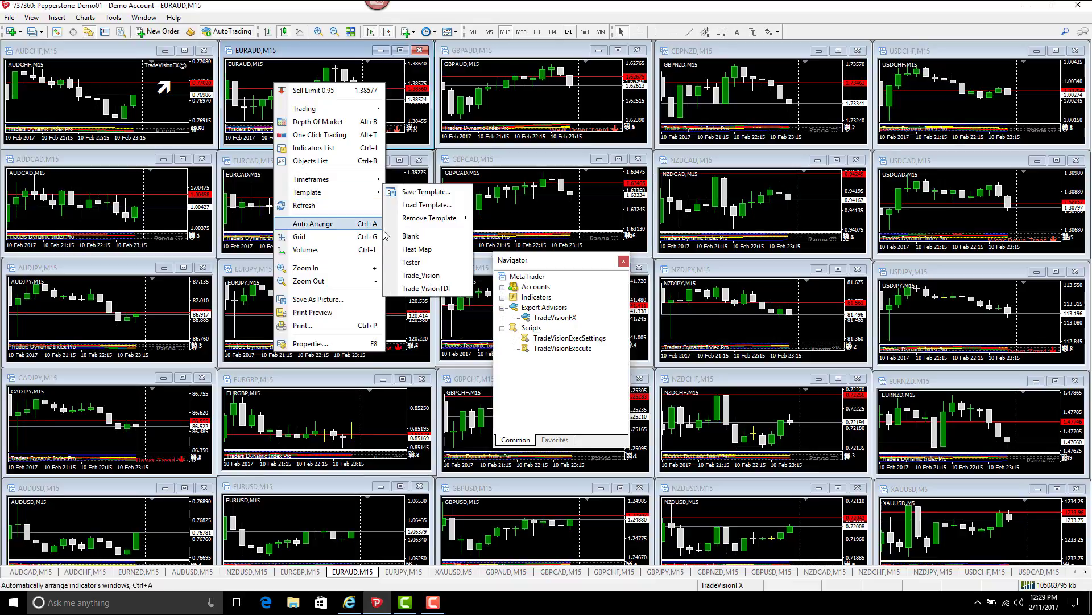
left_click(430, 289)
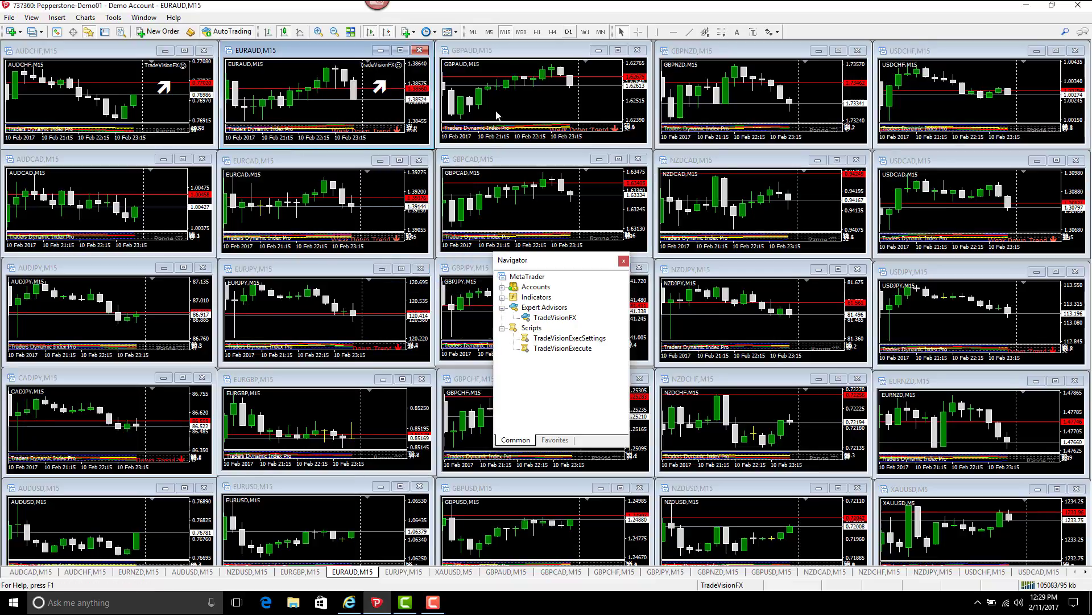
right_click(503, 93)
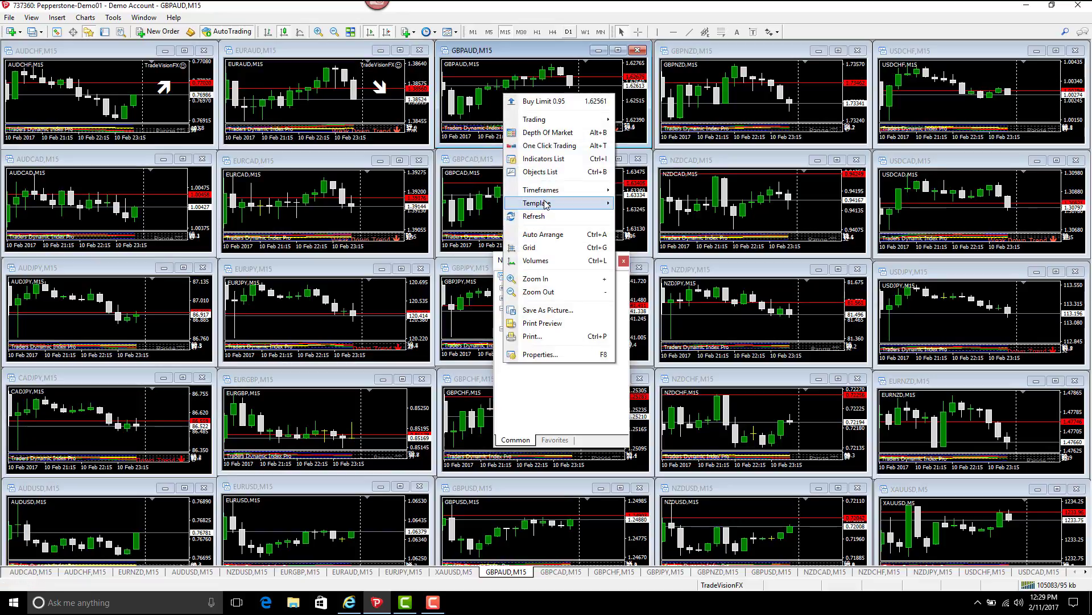
mouse_move(546, 203)
left_click(637, 300)
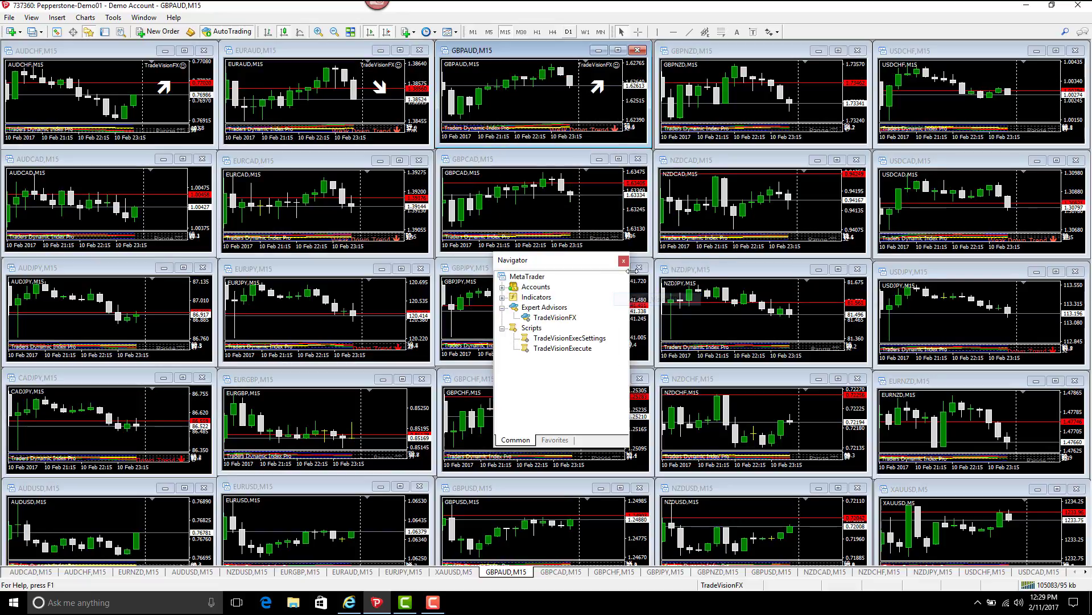
right_click(742, 101)
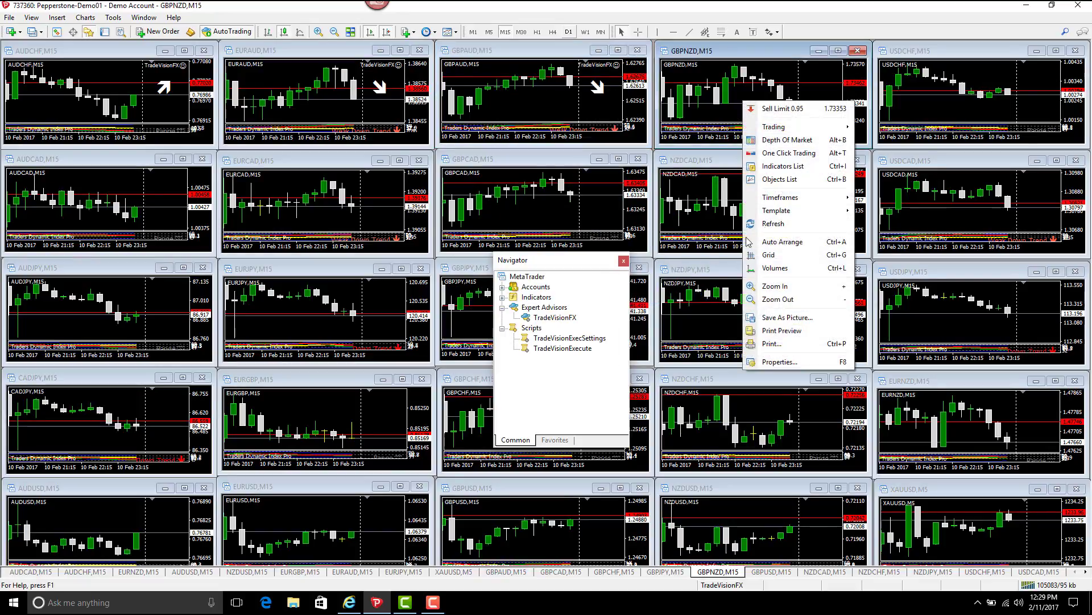
mouse_move(772, 214)
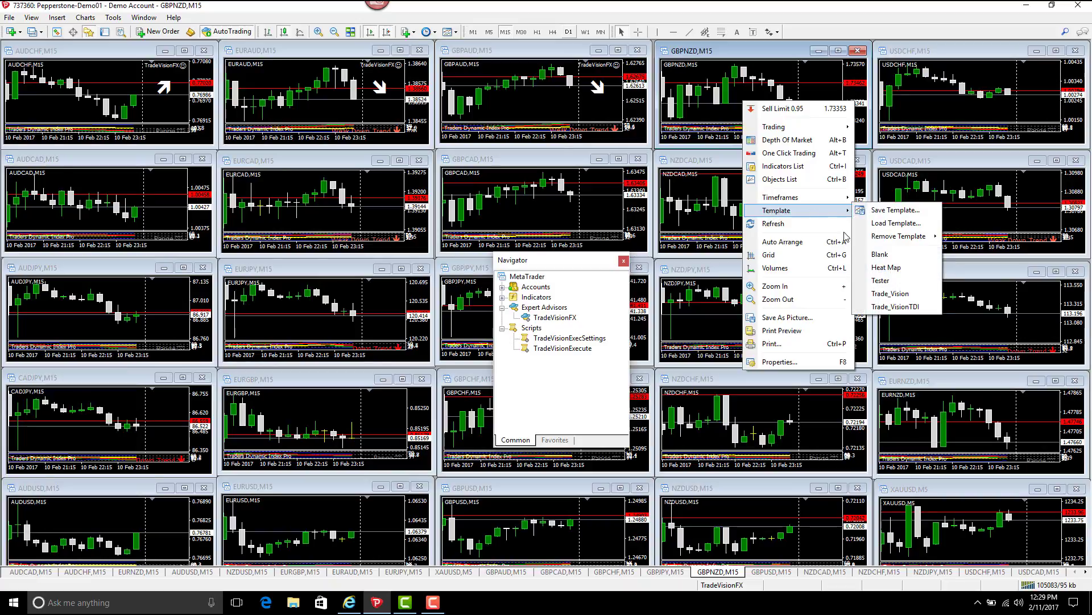
left_click(879, 294)
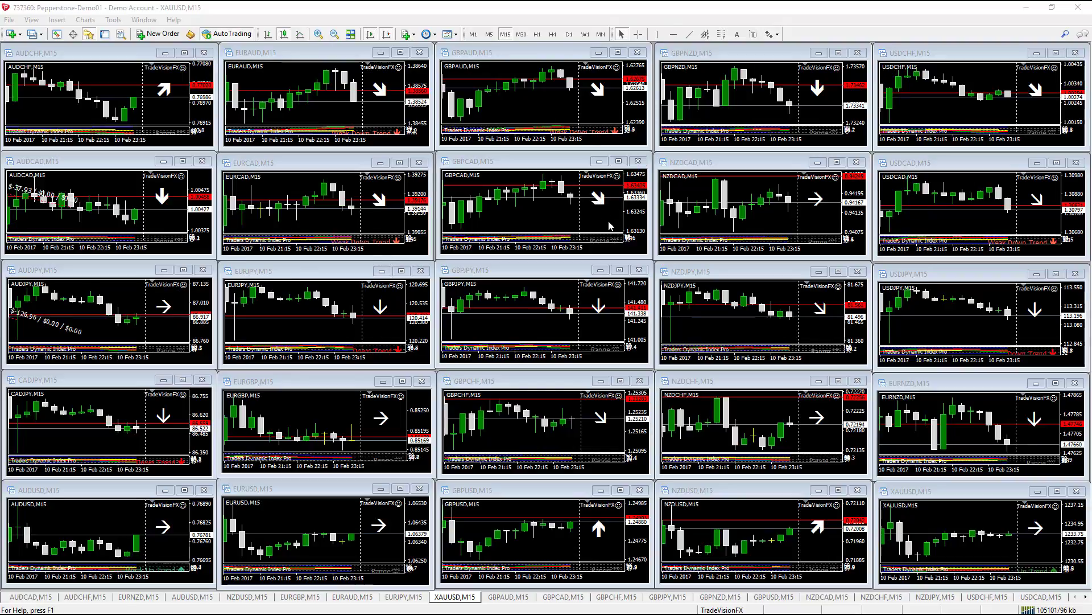
- Overwrite the TradeVisionFX profile with the current chart layout, then reopen the Navigator's scripts list
left_click(10, 21)
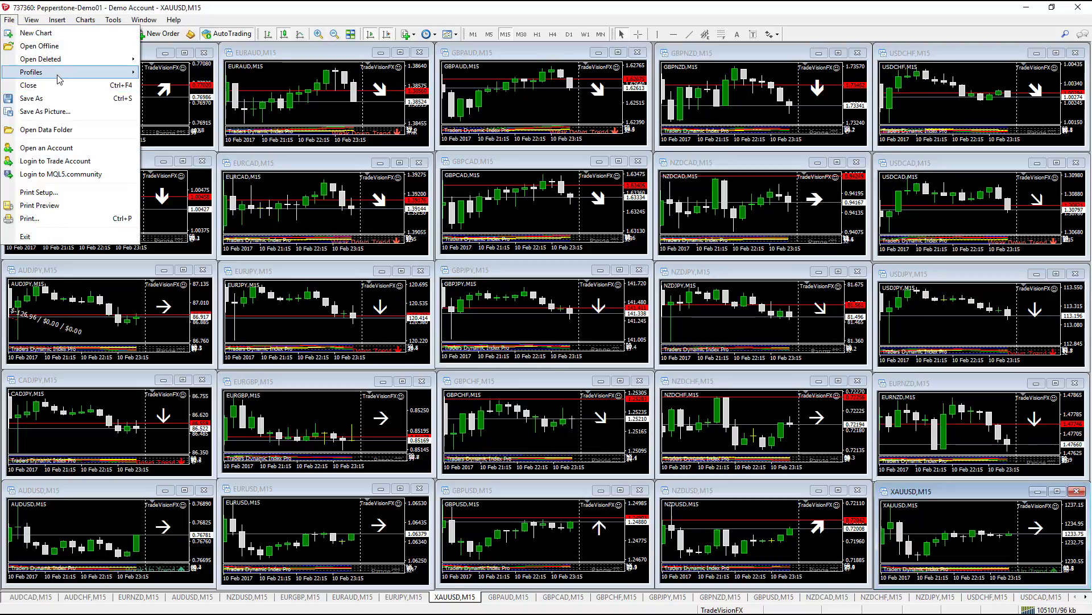
mouse_move(59, 76)
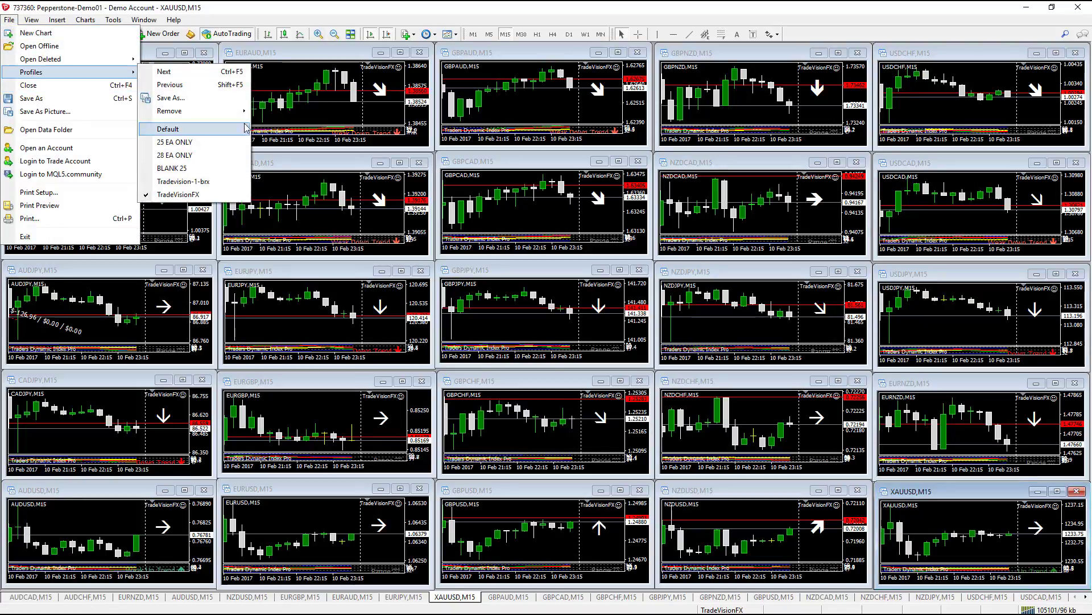
left_click(233, 102)
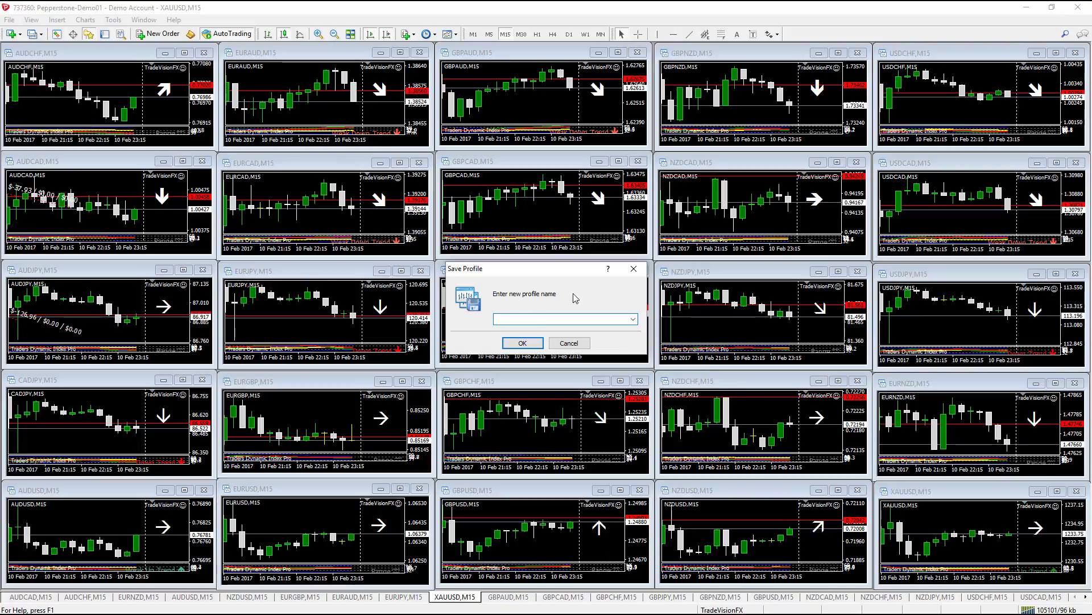
left_click(633, 320)
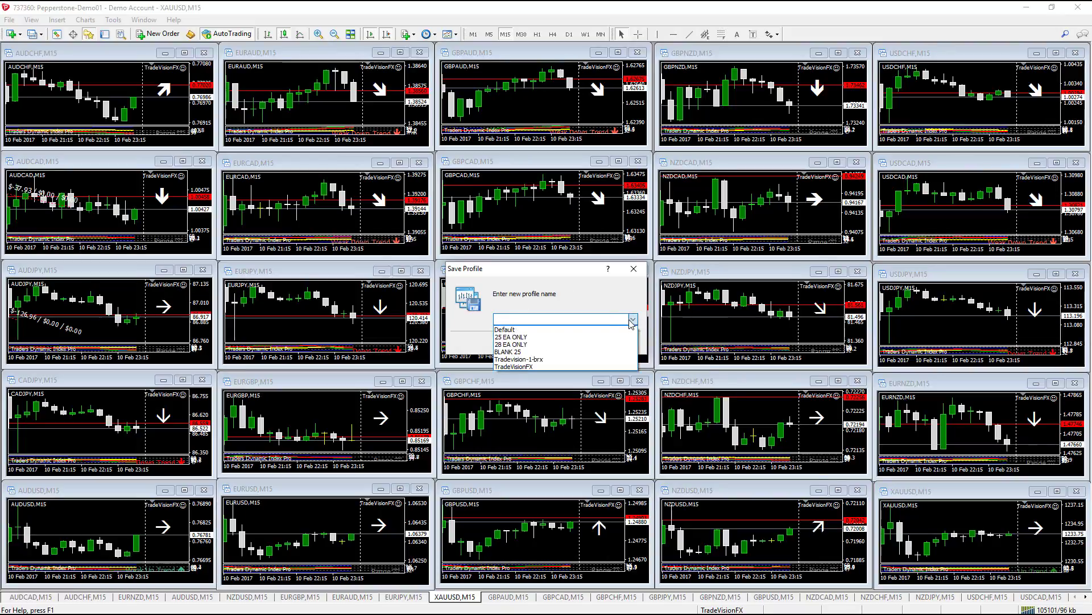
left_click(571, 367)
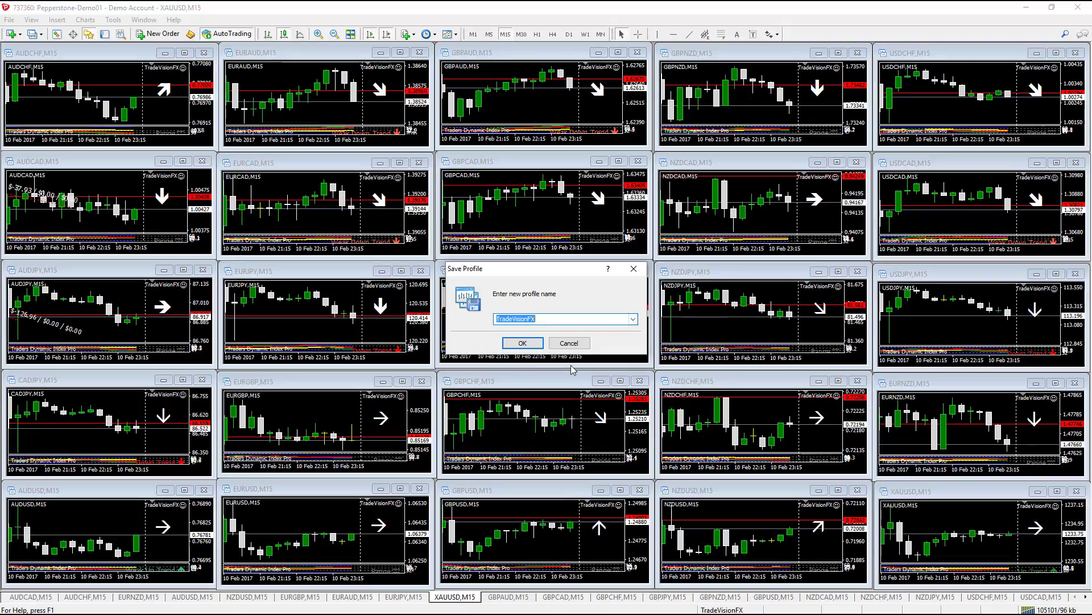
left_click(518, 342)
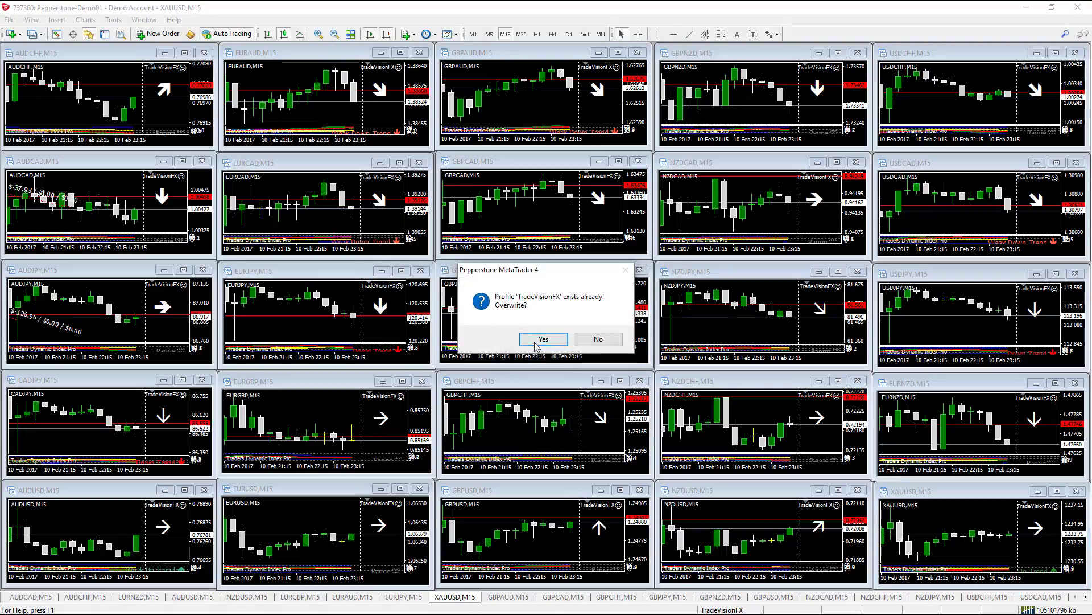
left_click(540, 340)
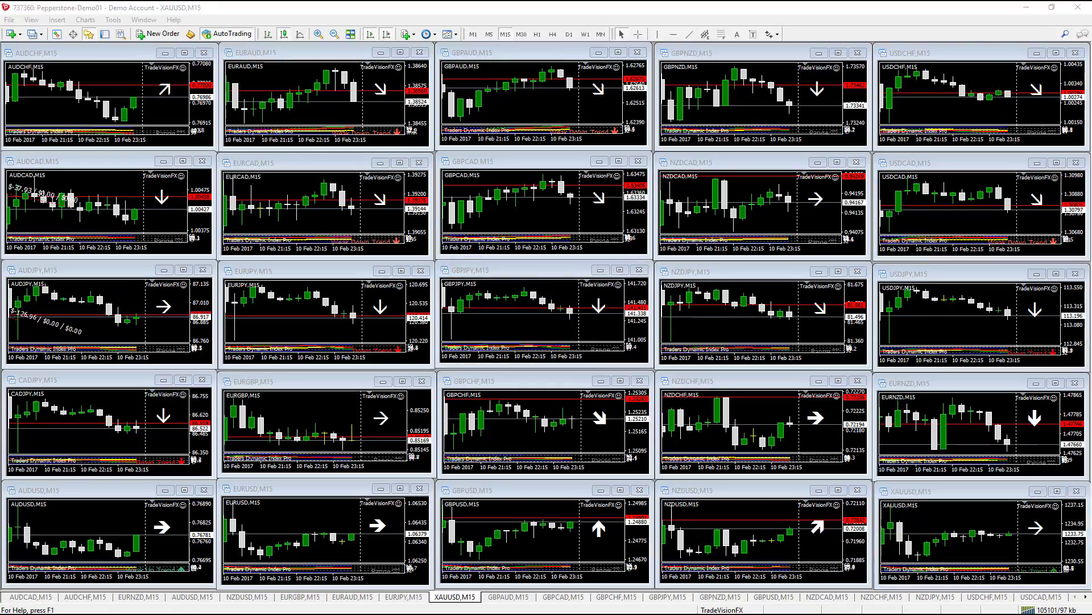
left_click_drag(1091, 228, 875, 218)
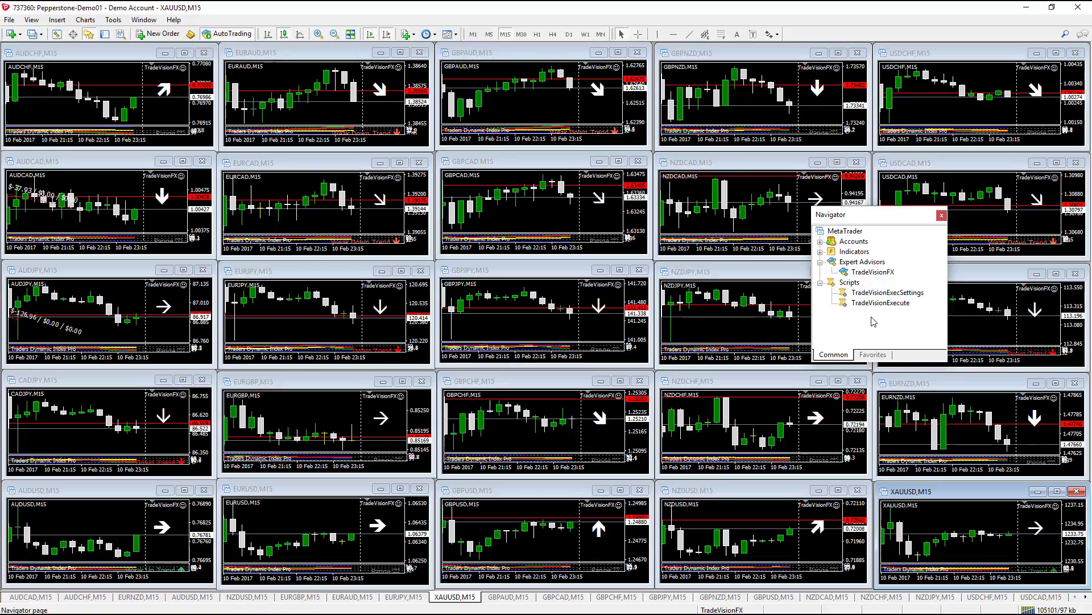
left_click(860, 294)
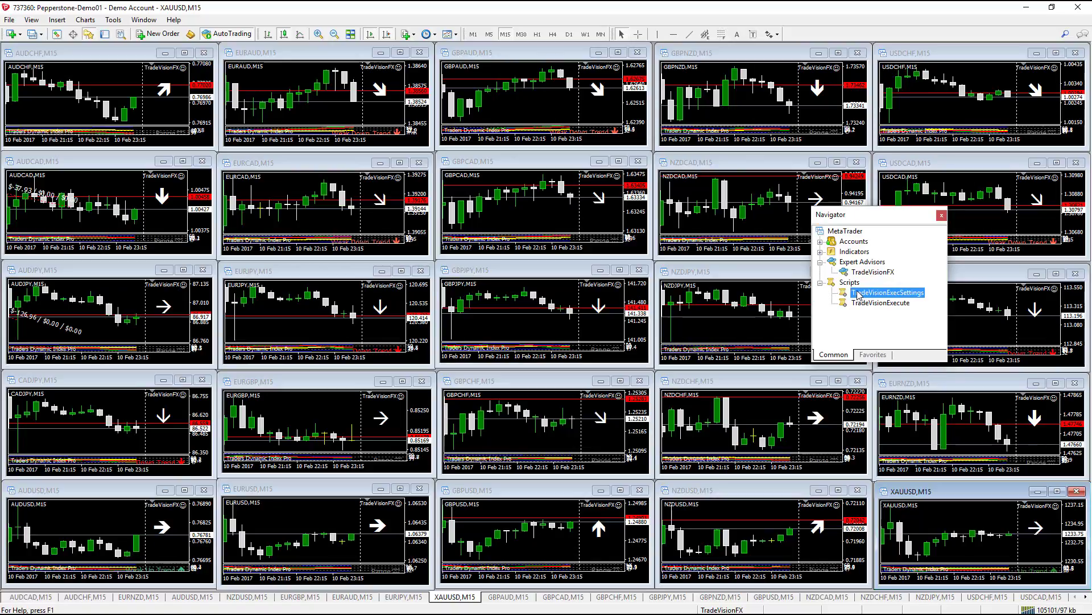
- Drop the TradeVisionExecSettings script onto the GBPJPY chart to bring up its inputs
left_click_drag(858, 295, 542, 321)
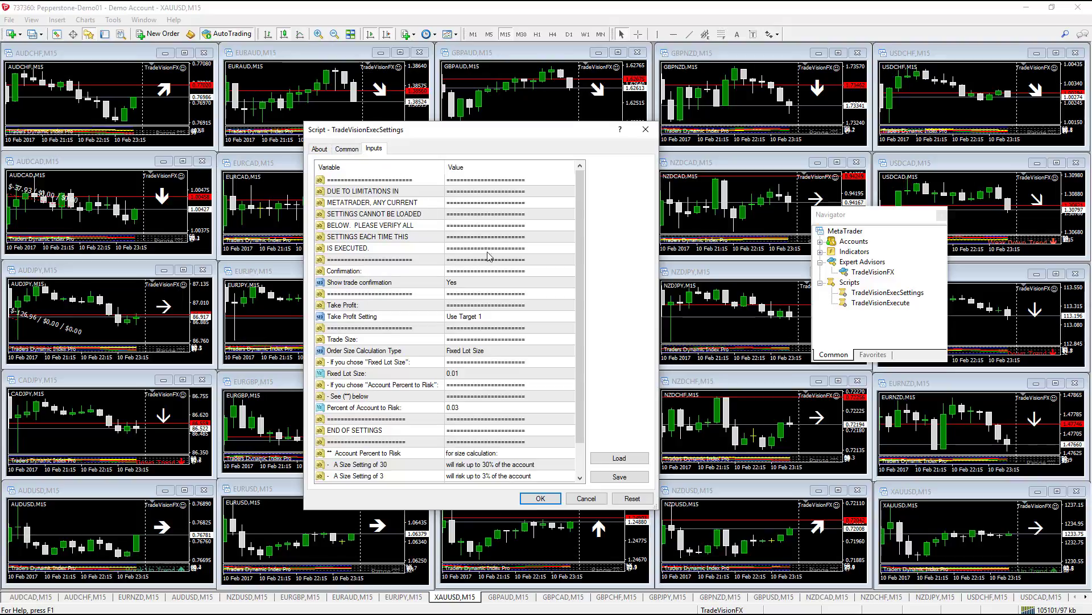
- Keep Show trade confirmation at Yes and Take Profit Setting at Use Target 1
left_click(470, 286)
left_click(470, 286)
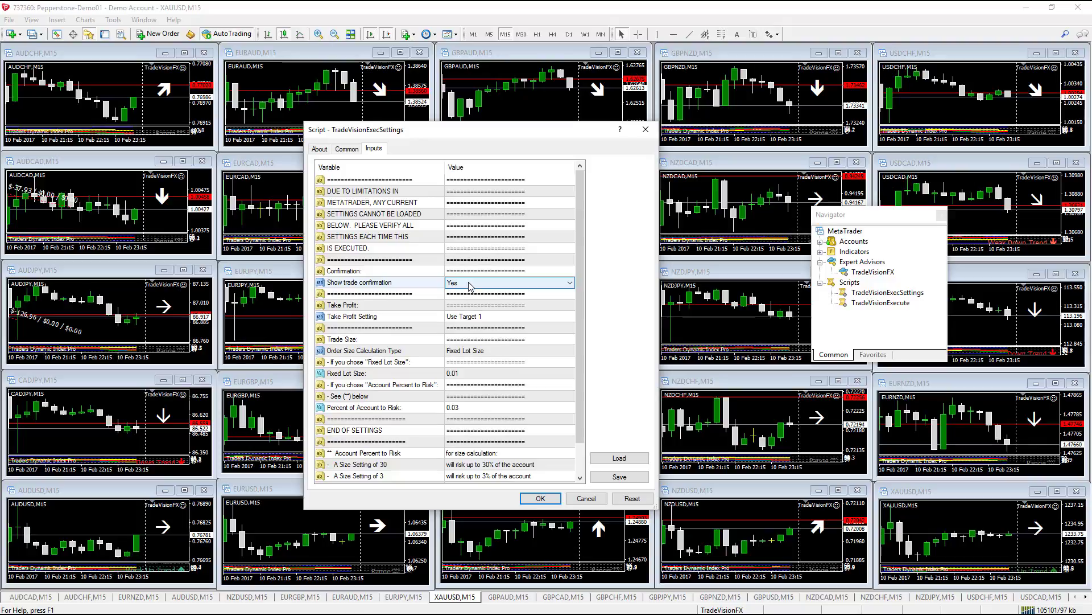
left_click(470, 285)
left_click(471, 293)
left_click(495, 322)
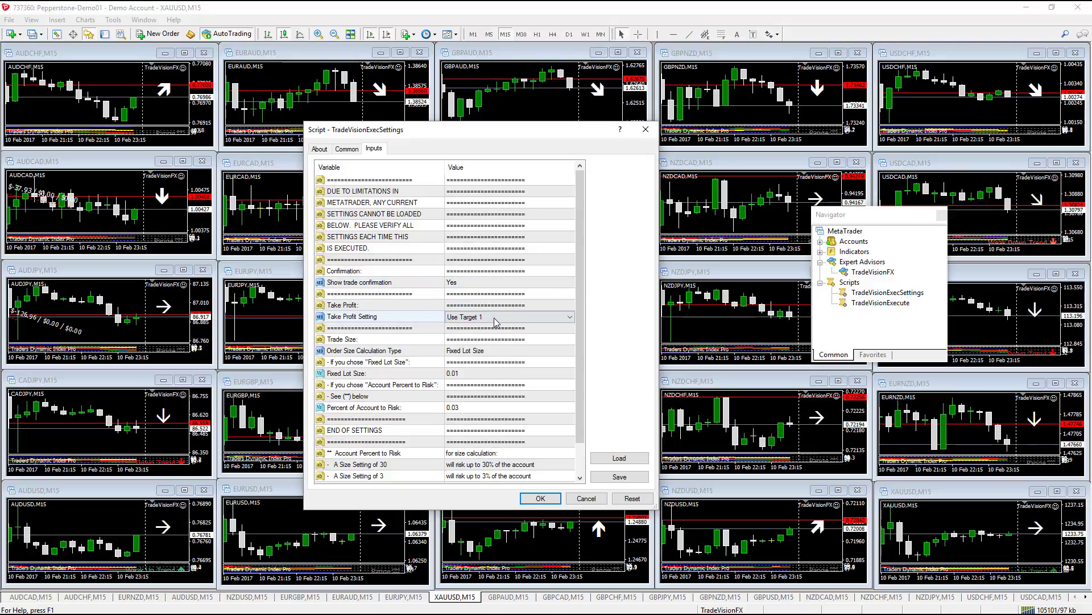
left_click(495, 322)
left_click(495, 322)
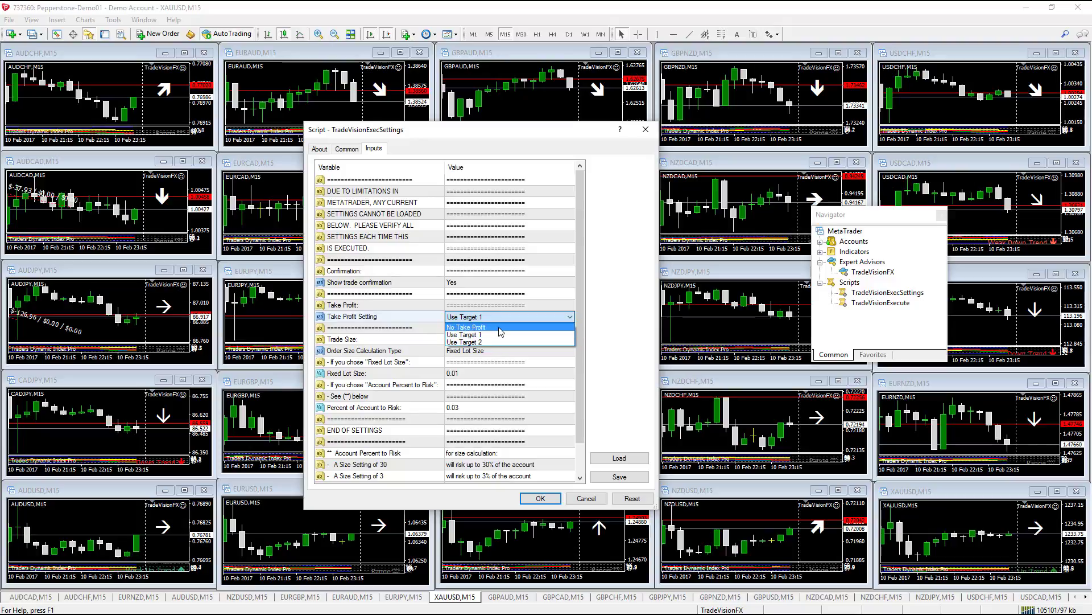
left_click(510, 354)
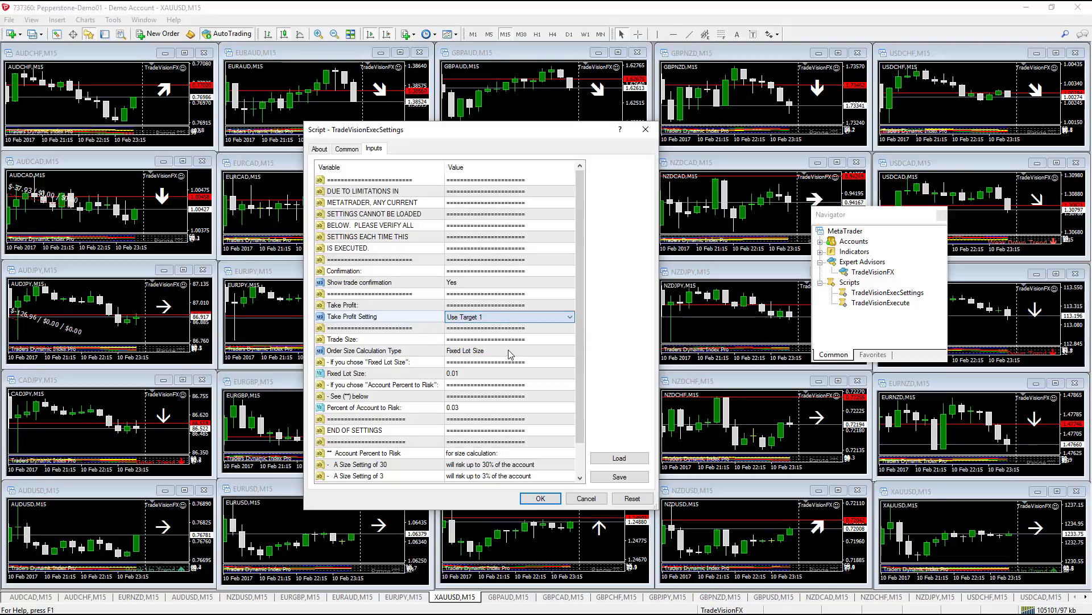
- Size orders by Account Percent to Risk at 0.03 with Fixed Lot Size 0.01, and apply
left_click(508, 351)
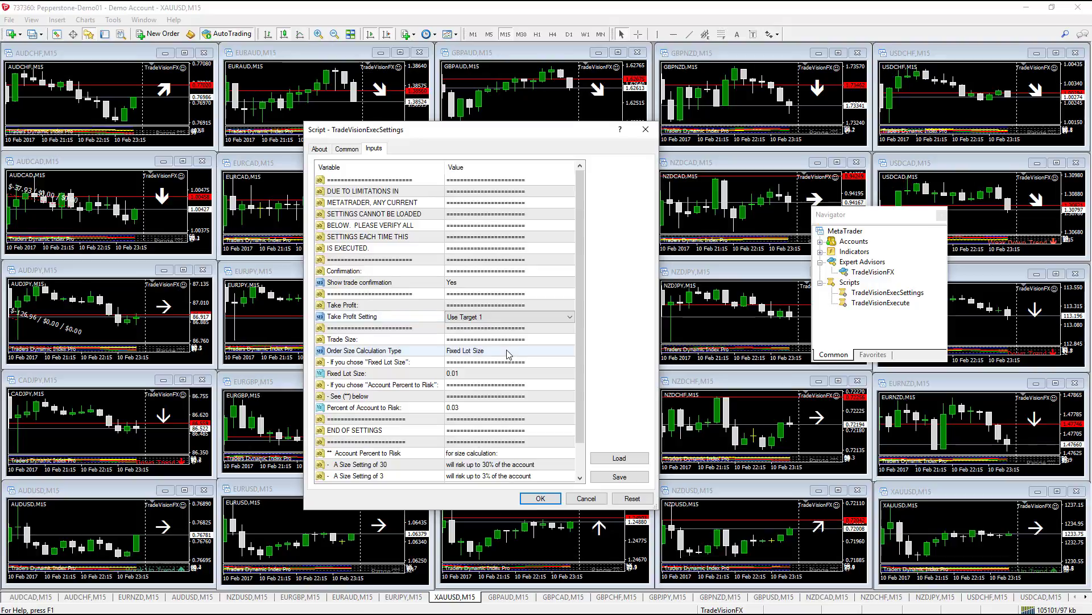
left_click(509, 351)
left_click(508, 351)
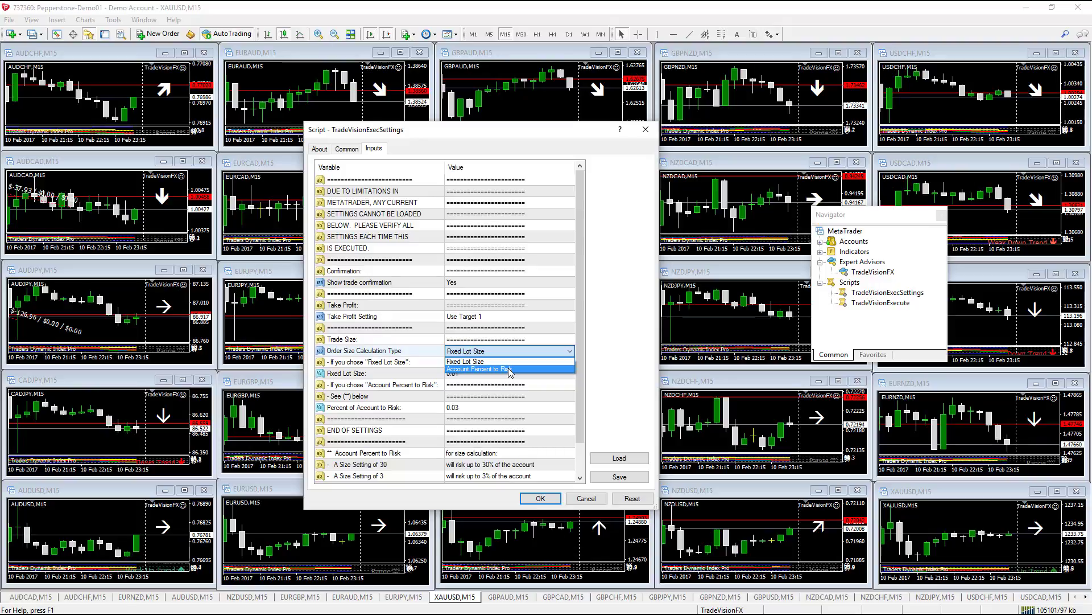
left_click(511, 370)
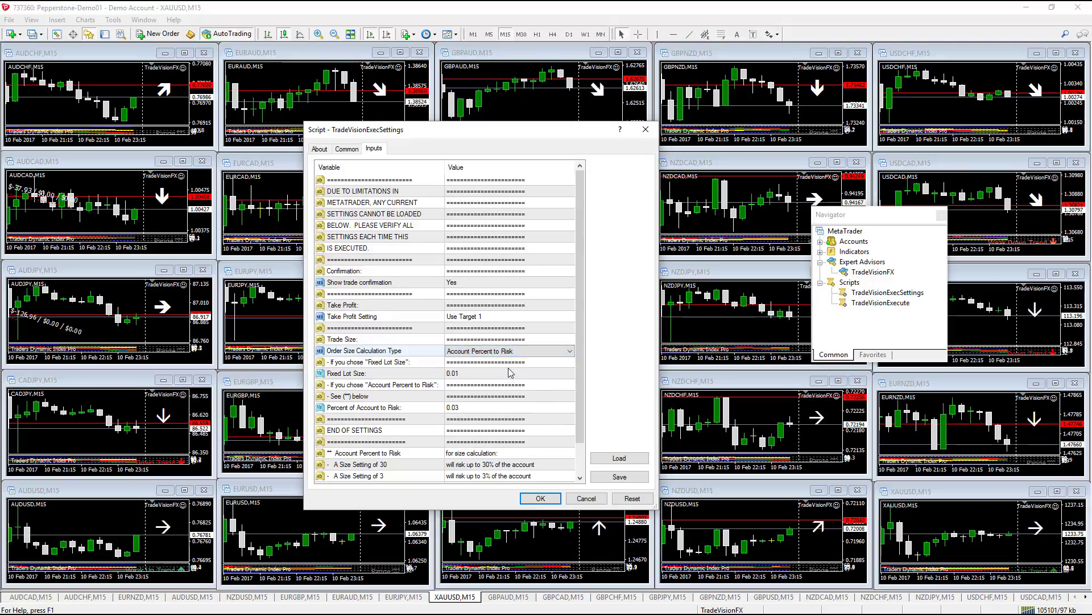
left_click(480, 408)
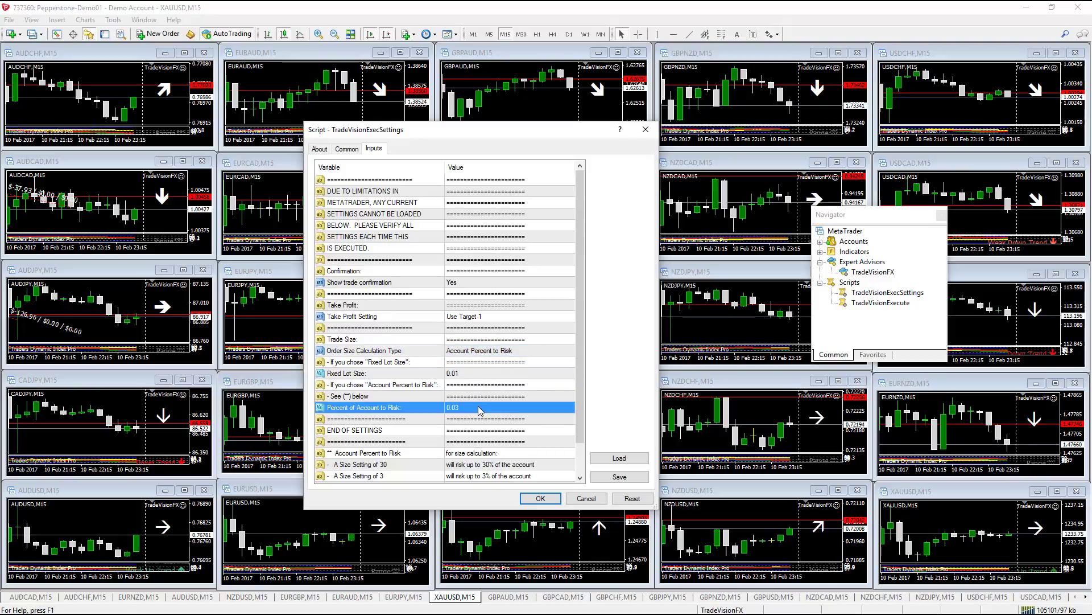
left_click(479, 407)
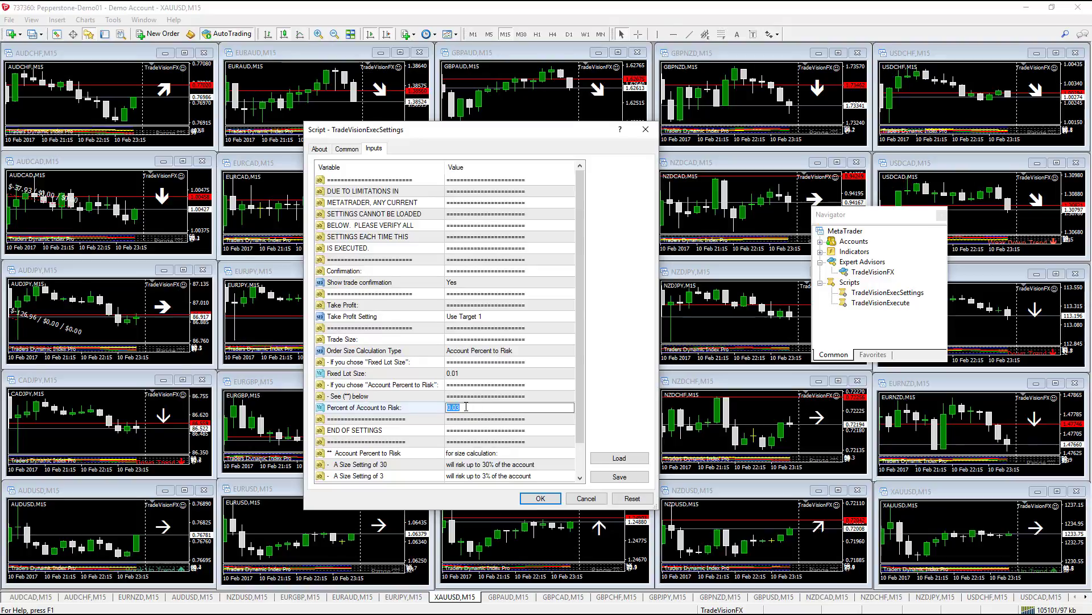
left_click(468, 408)
left_click(465, 376)
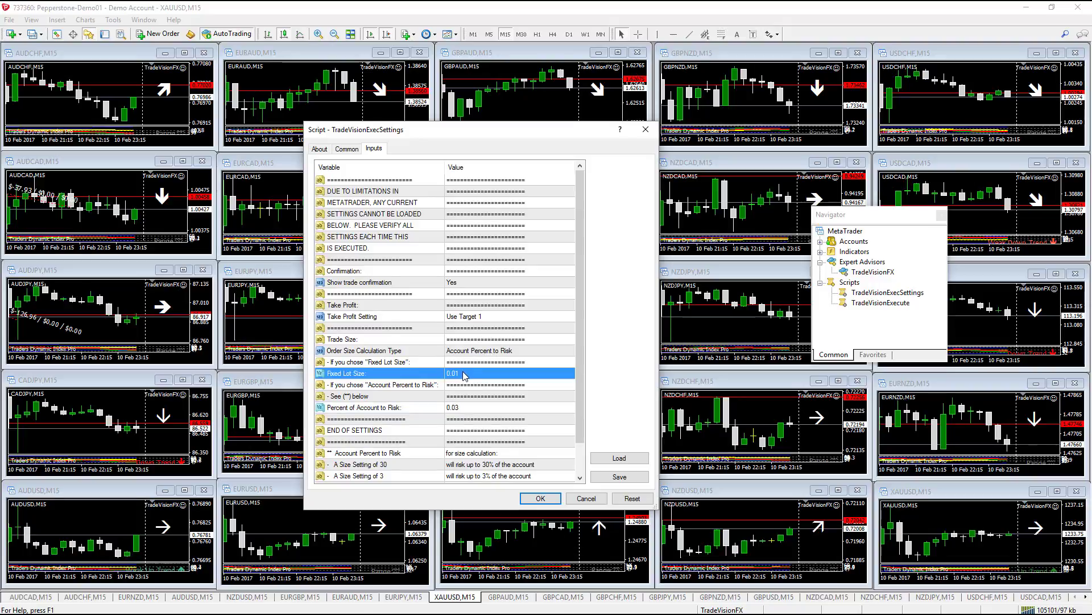
left_click(465, 373)
left_click(465, 373)
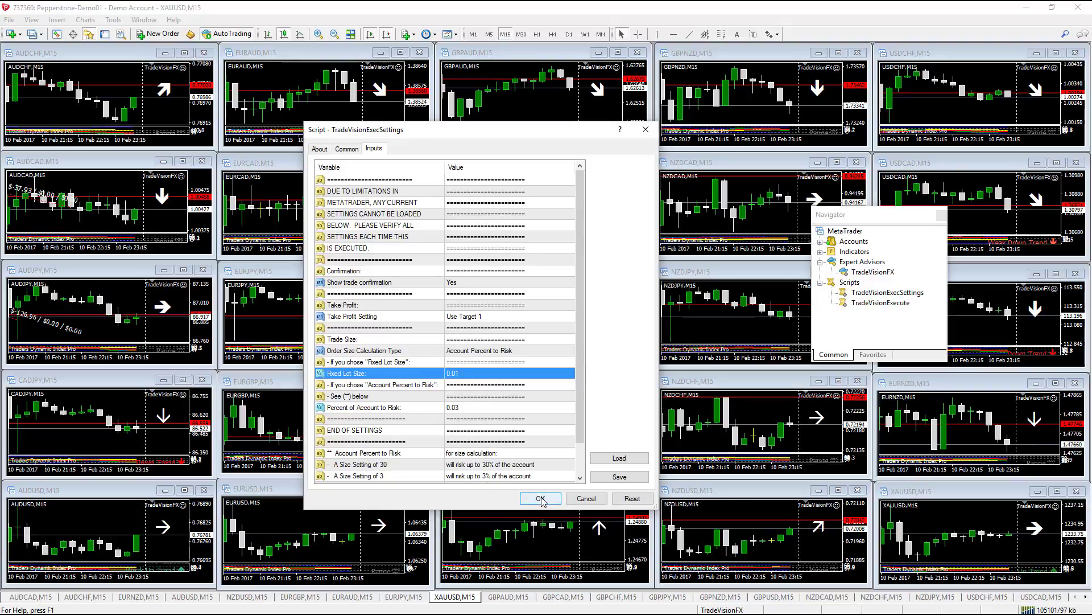
left_click(541, 498)
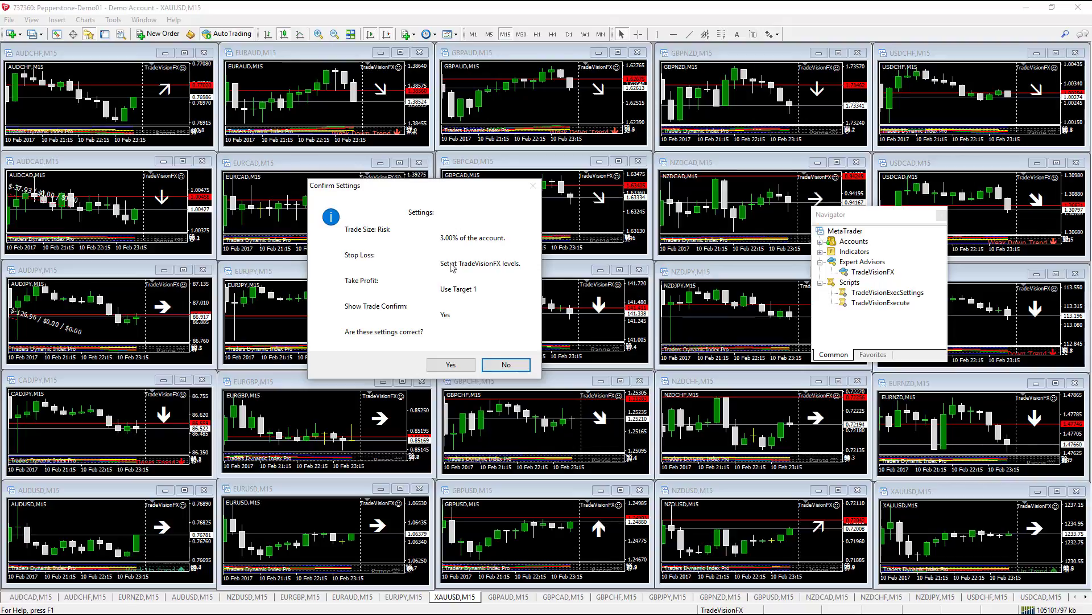
- Accept the settings summary: 3.00% risk, TradeVisionFX stop levels, Target 1, confirmation on
left_click(451, 365)
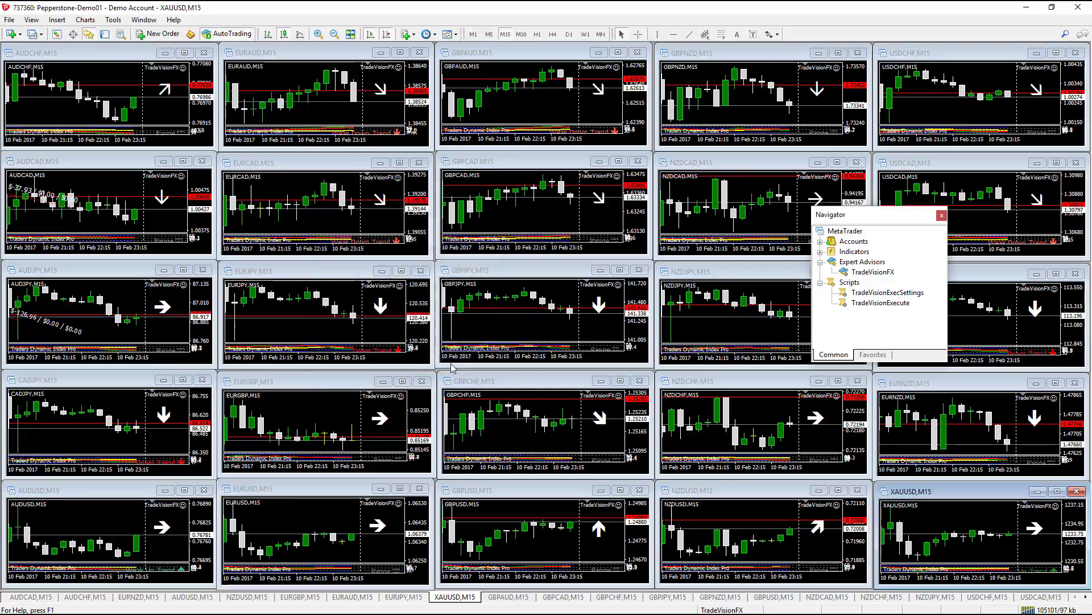
left_click(862, 304)
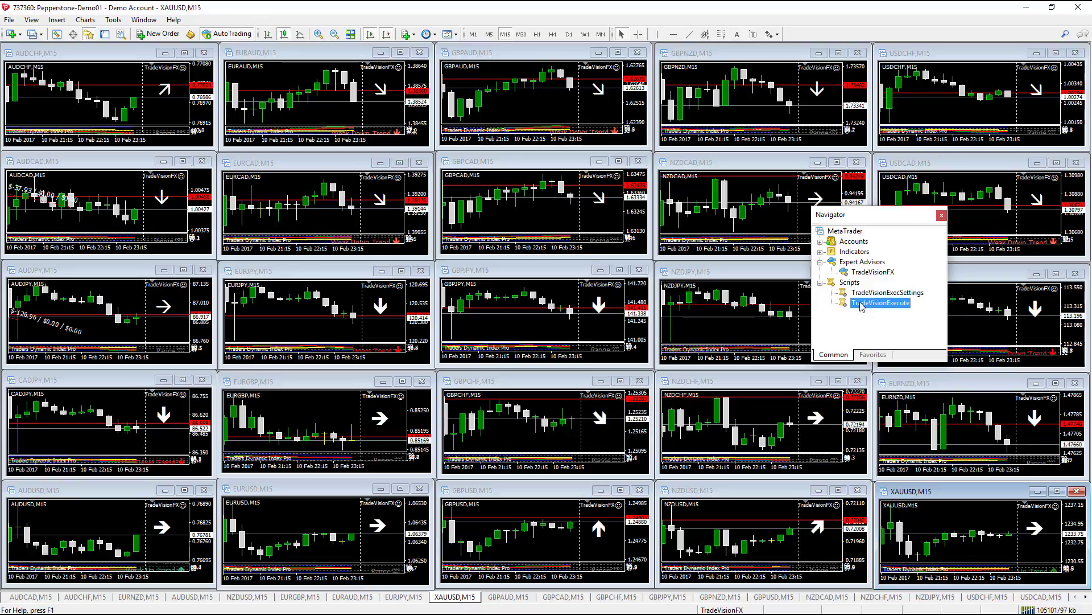
left_click_drag(862, 306, 859, 311)
left_click_drag(857, 305, 859, 306)
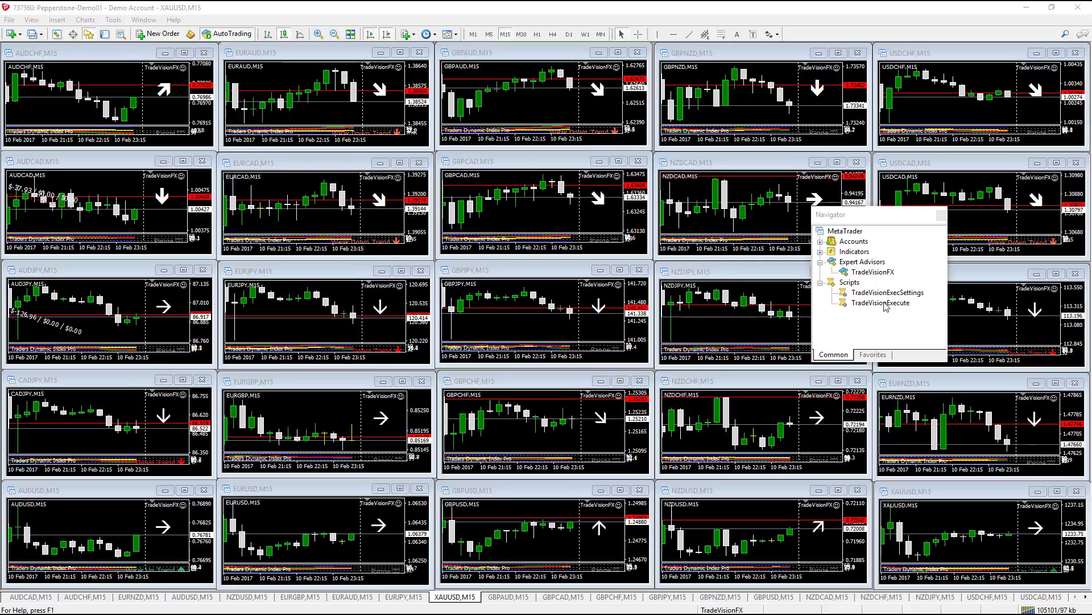
left_click(867, 307)
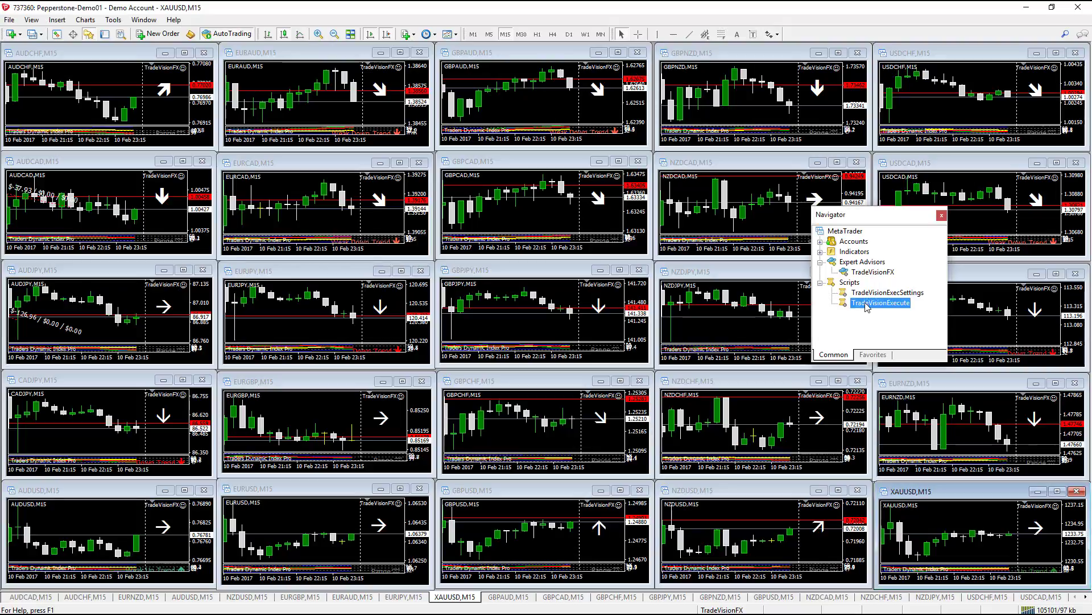
- Add TradeVisionExecute to the Navigator Favorites and check it appears there
right_click(867, 306)
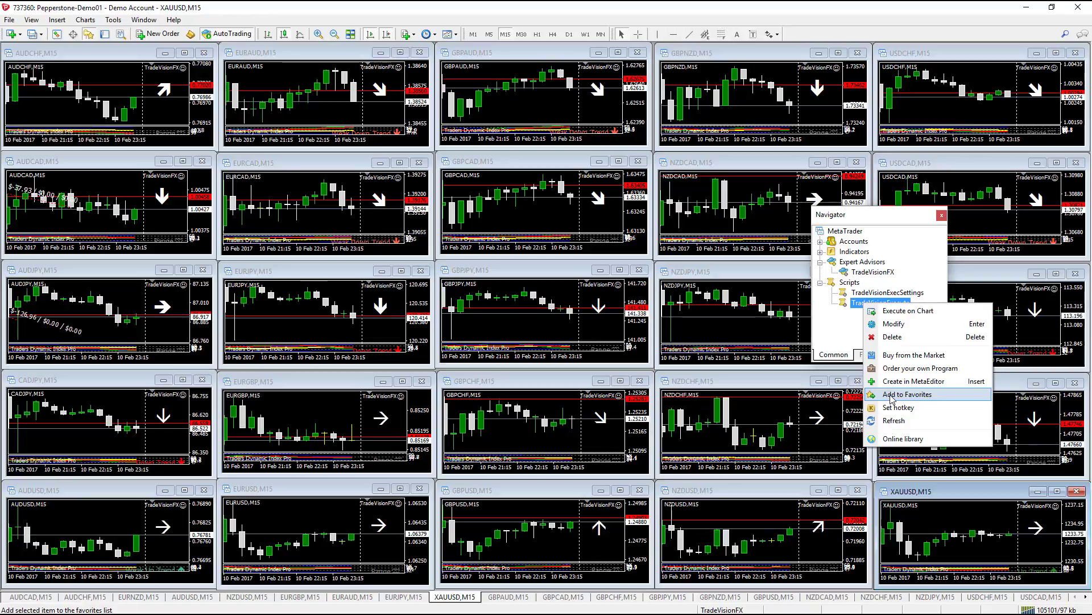
left_click(891, 397)
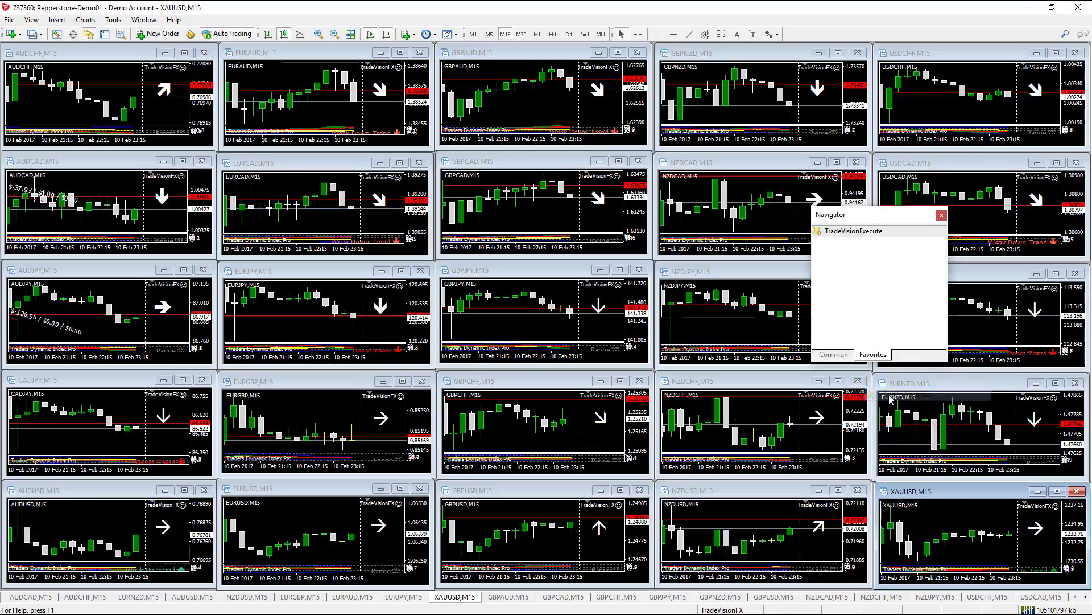
left_click(833, 356)
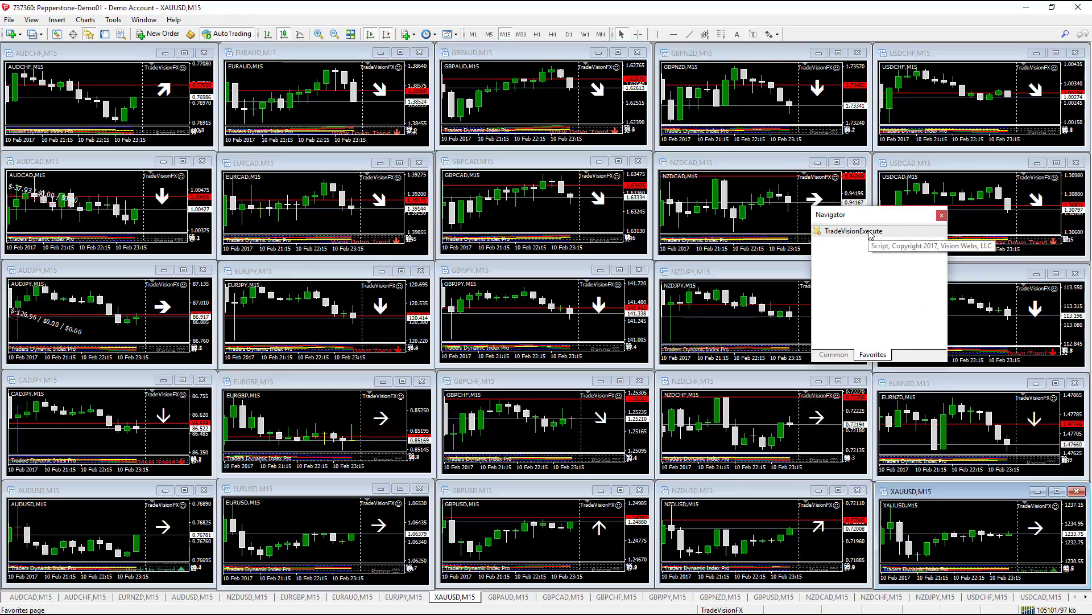
mouse_move(869, 234)
left_mouse_down()
mouse_move(598, 239)
mouse_move(500, 217)
mouse_move(704, 247)
mouse_move(891, 235)
left_mouse_up()
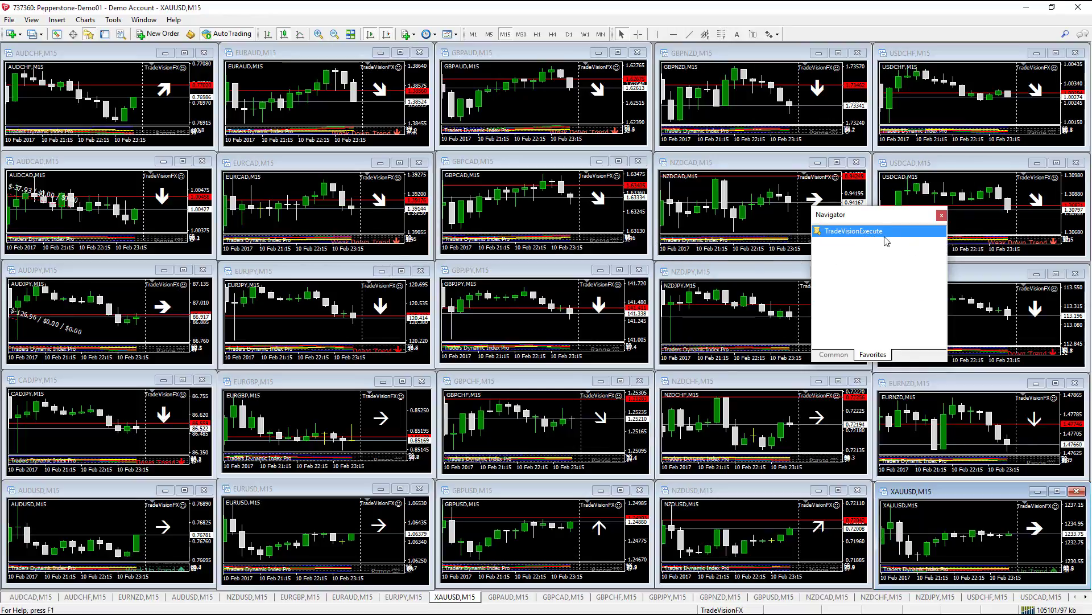
left_click(841, 355)
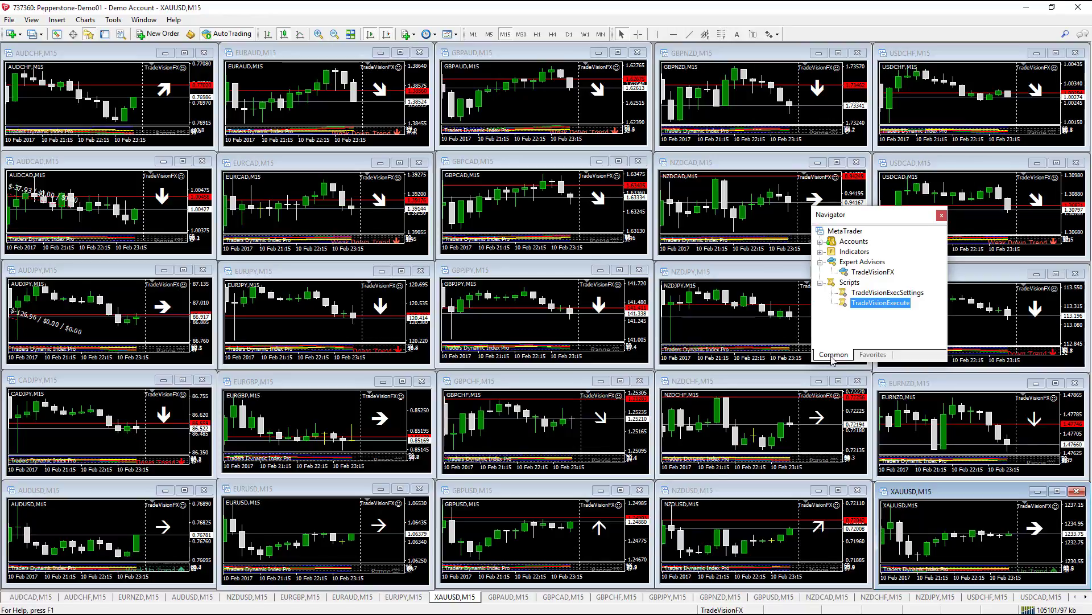
- Assign Ctrl+G as TradeVisionExecute's hotkey in the Hot Keys dialog
right_click(876, 305)
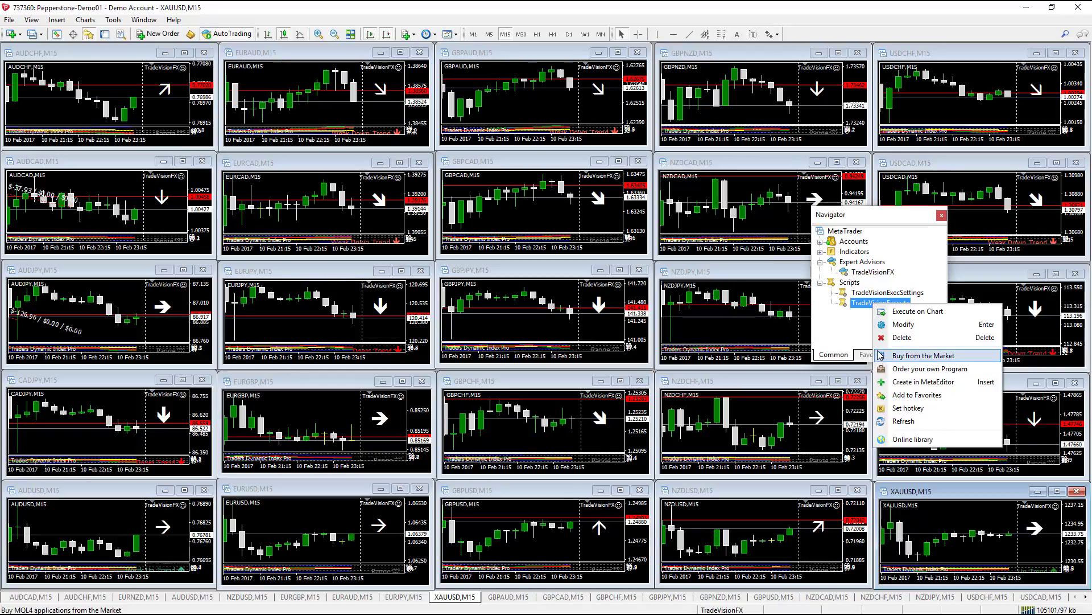
left_click(902, 410)
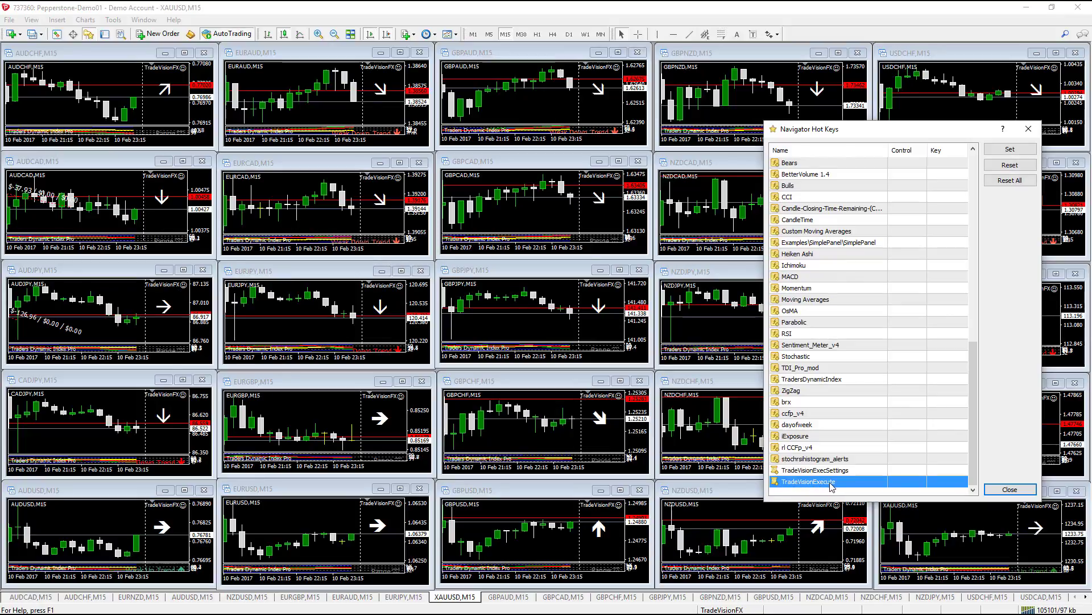
left_click(907, 483)
left_click(907, 483)
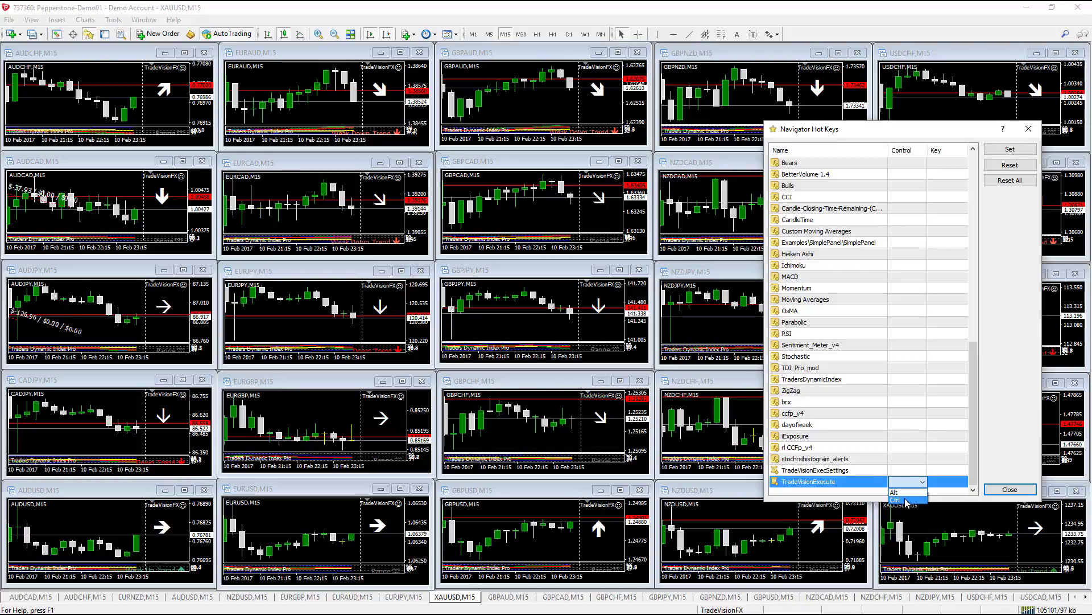
left_click(907, 501)
left_click(949, 481)
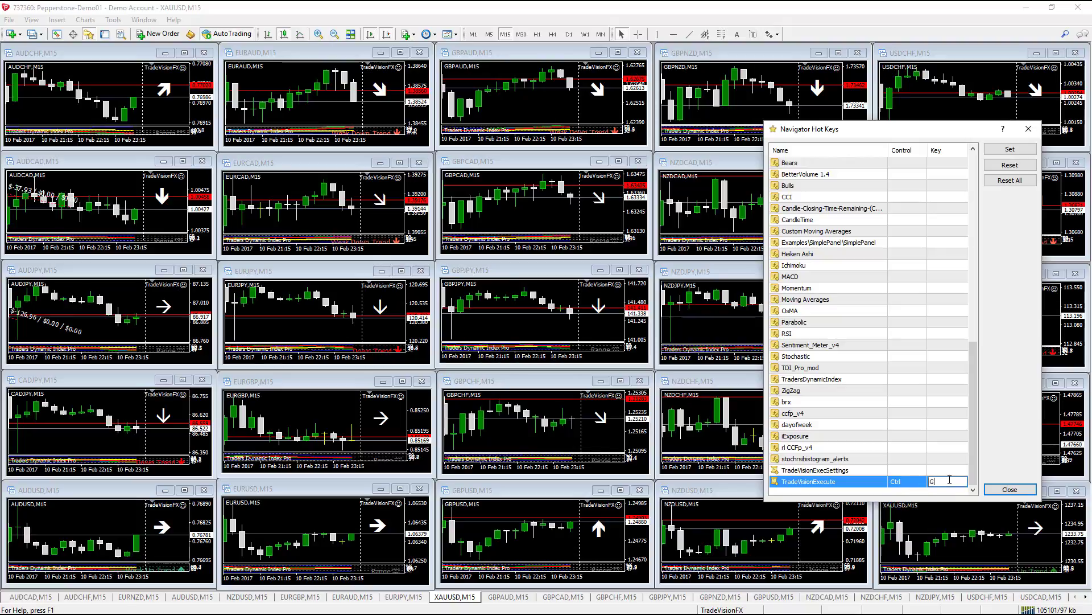
left_click(1002, 150)
left_click(1002, 152)
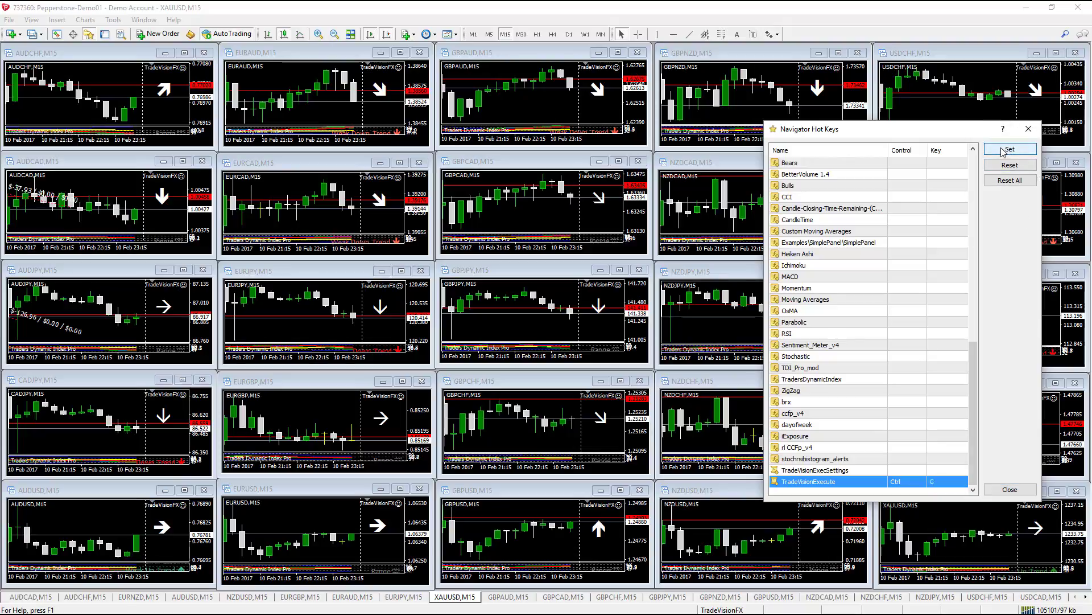
left_click(1009, 491)
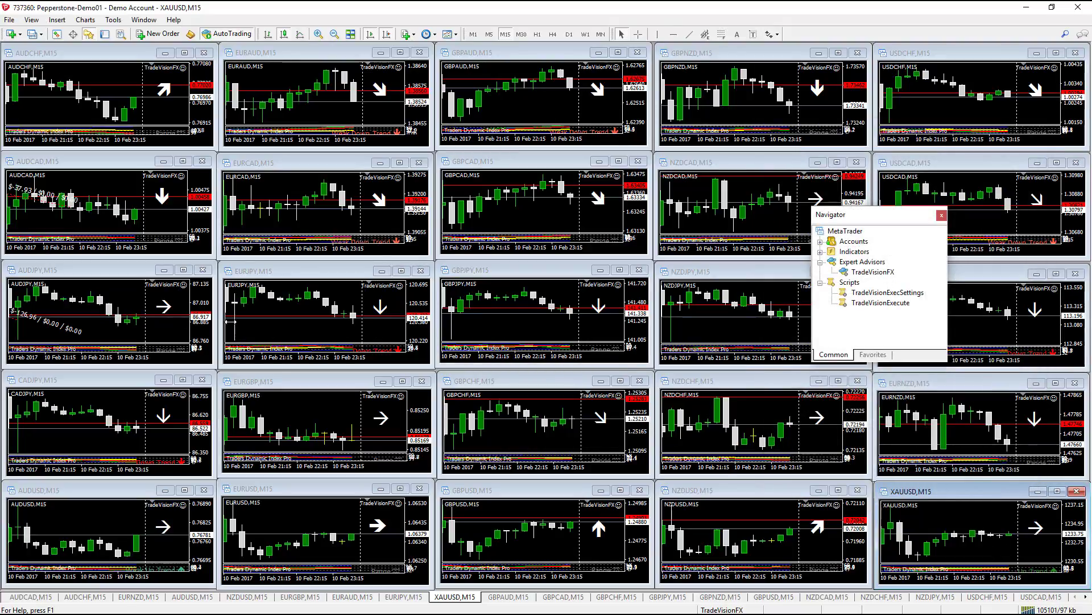
- Run TradeVisionExecute on the EURCAD chart and dismiss the 'No trade found.' message
left_click(320, 227)
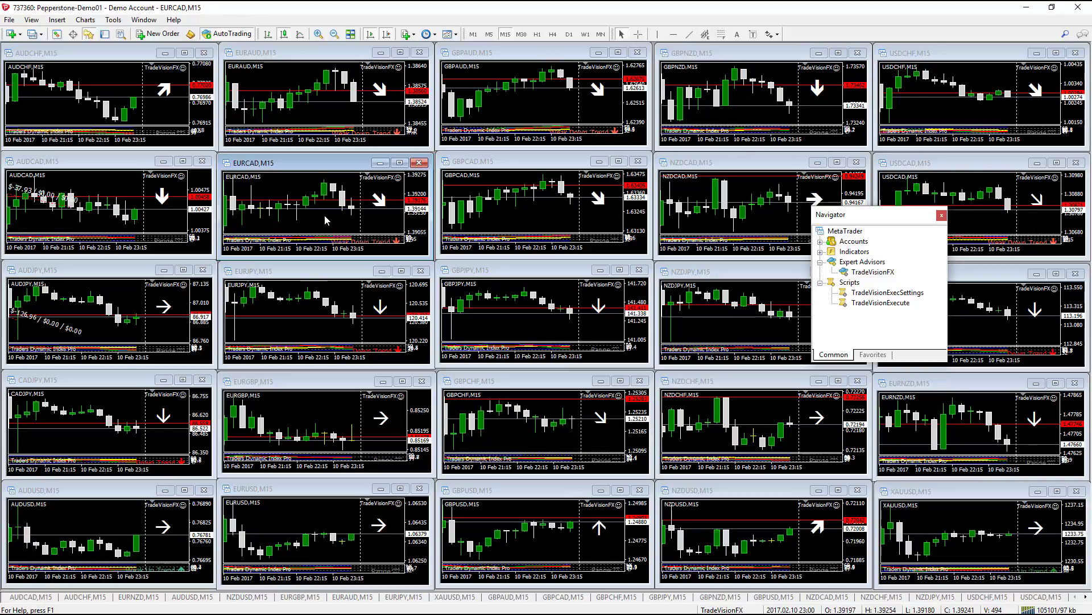
key("alt+Tab")
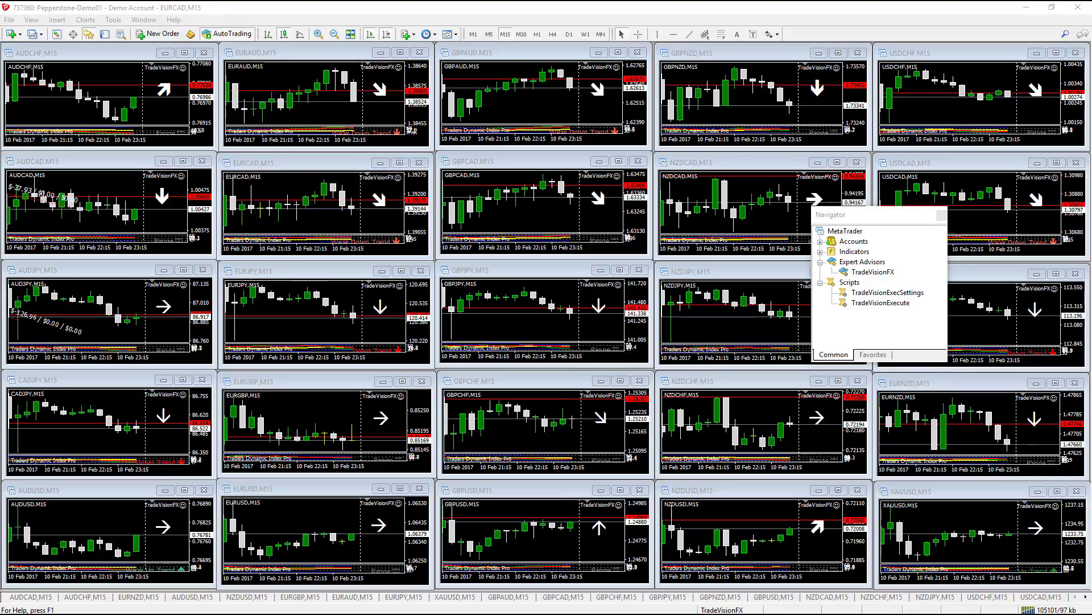
left_click_drag(1091, 281, 324, 241)
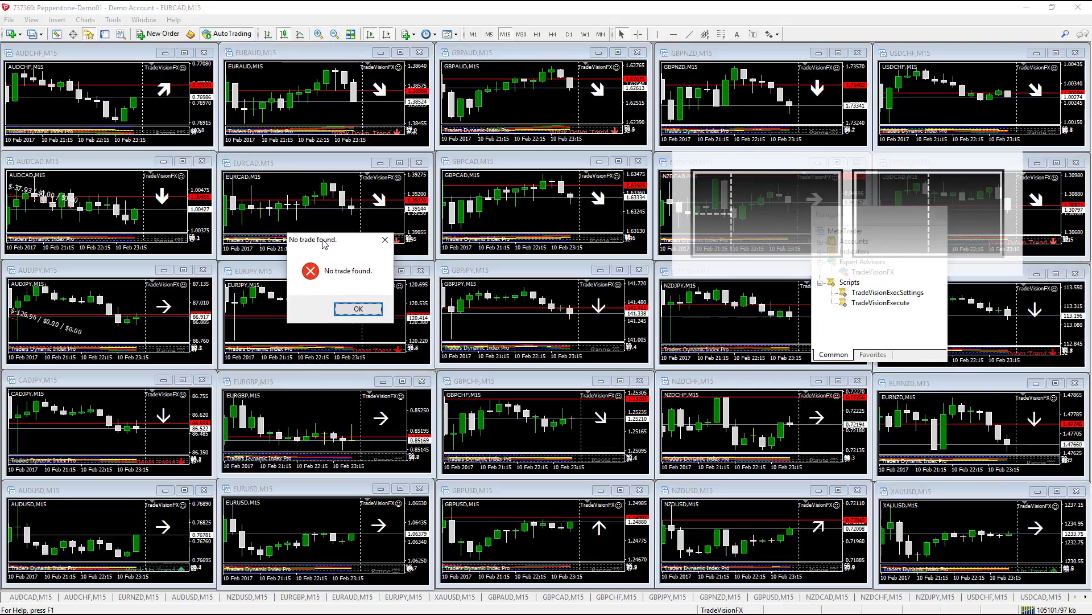
left_click(355, 310)
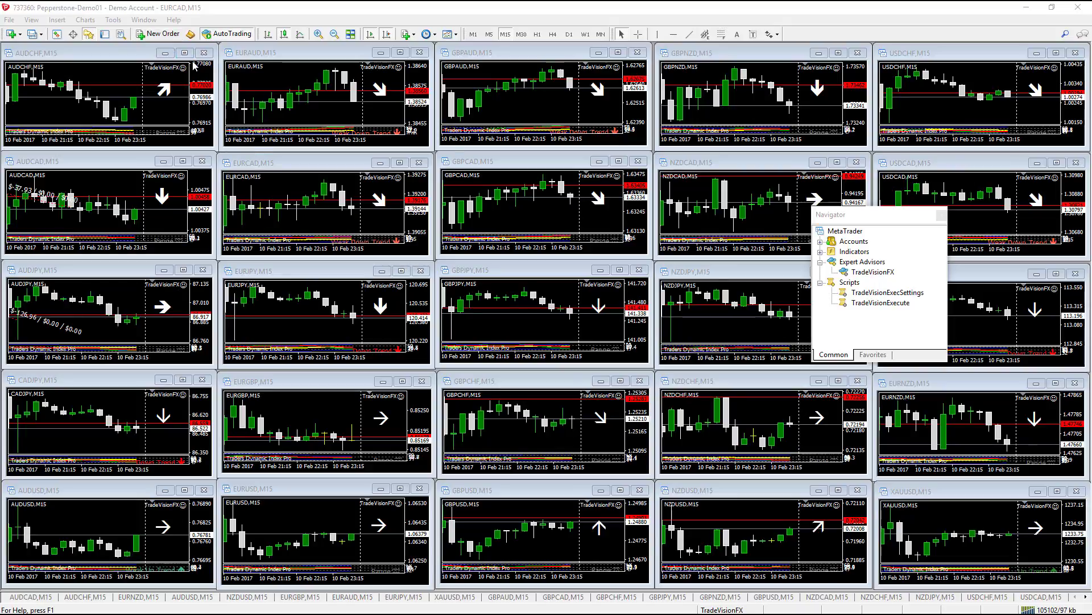
- Enable push notifications and trade-transaction notifications in Options > Notifications
left_click(113, 20)
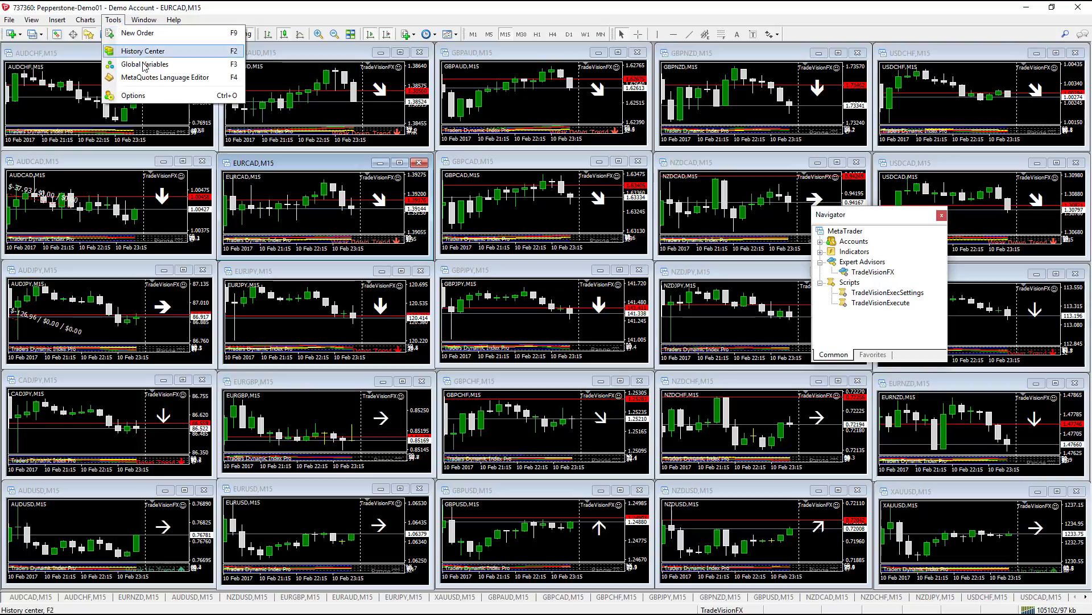
left_click(140, 95)
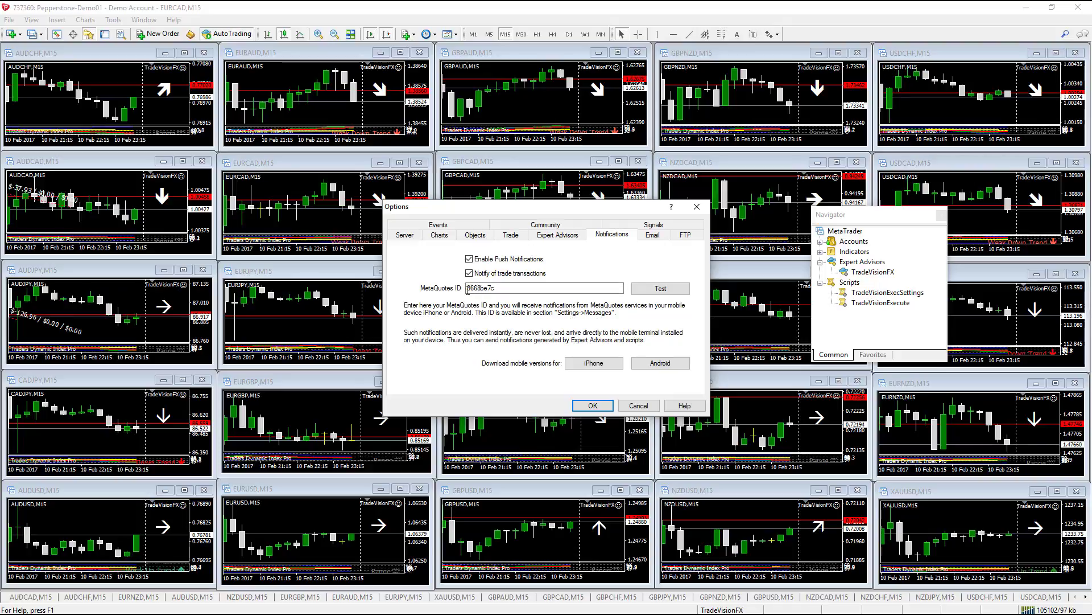
left_click_drag(468, 289, 498, 288)
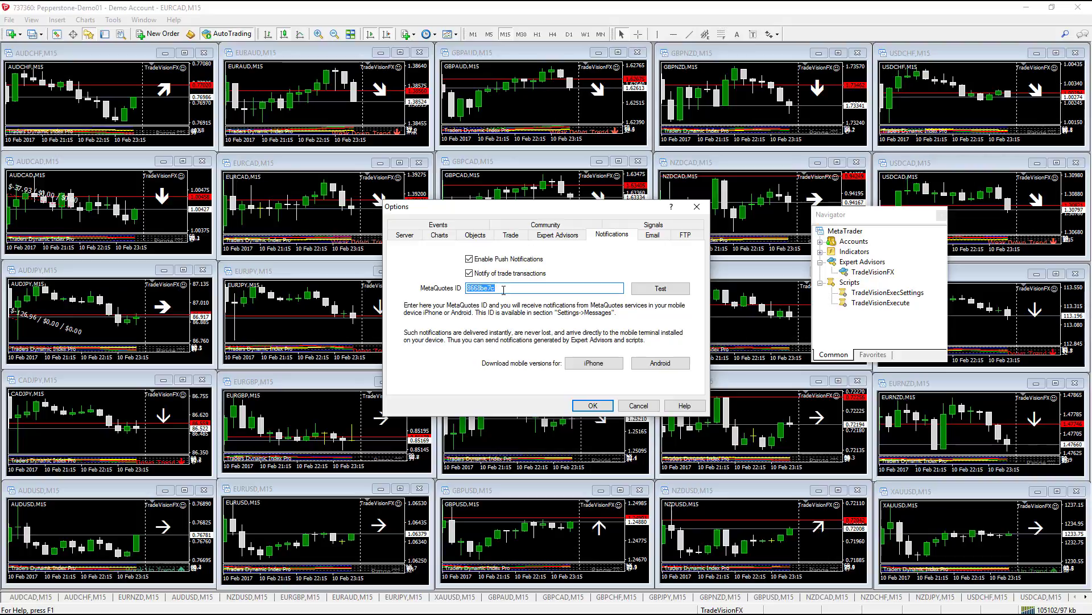
left_click(470, 259)
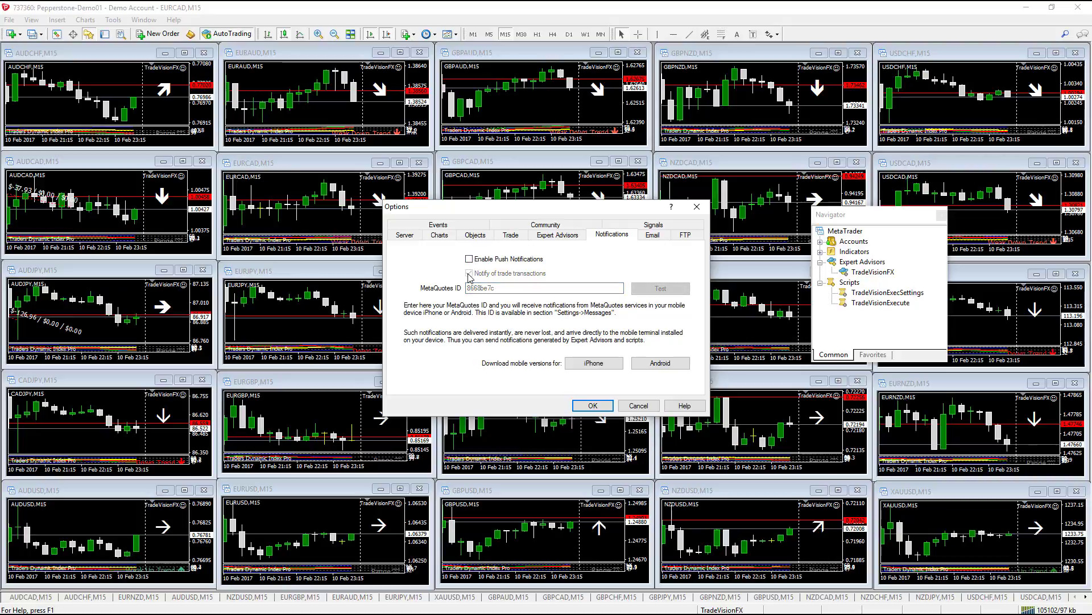
left_click(470, 259)
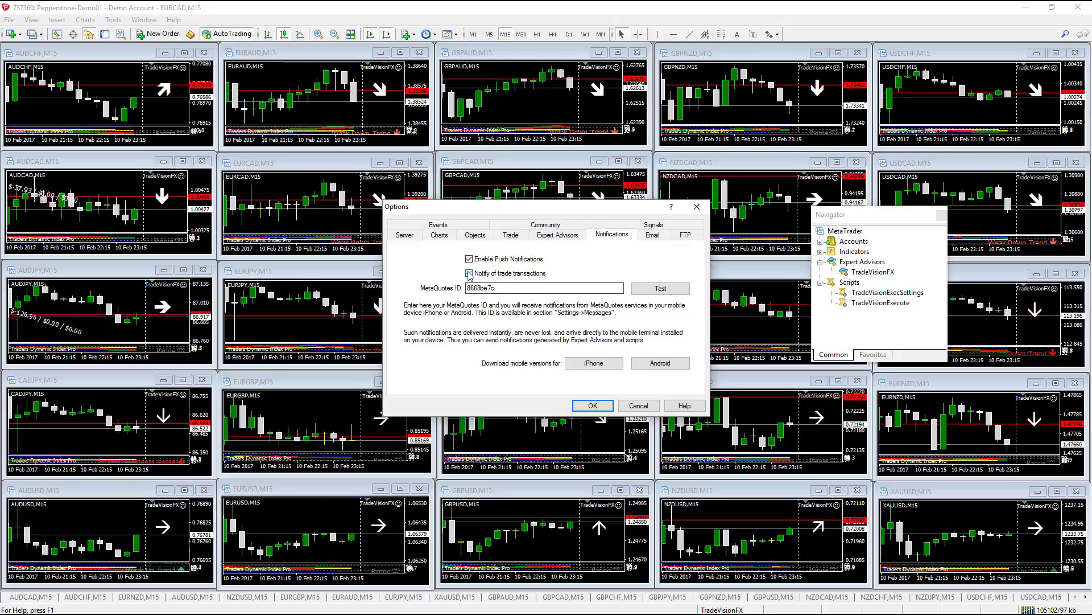
left_click(469, 274)
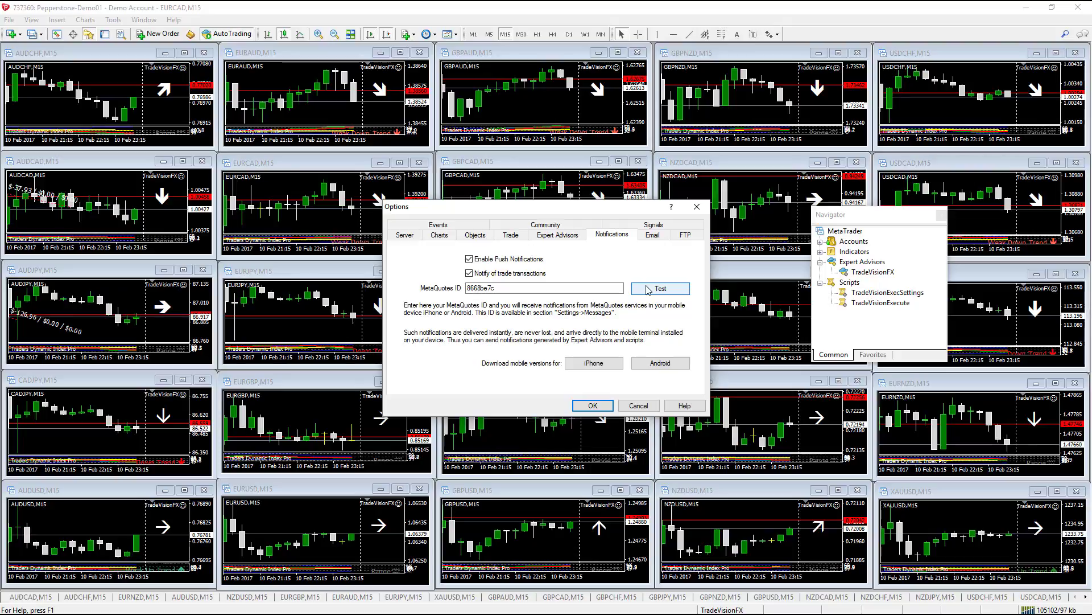
left_click(592, 405)
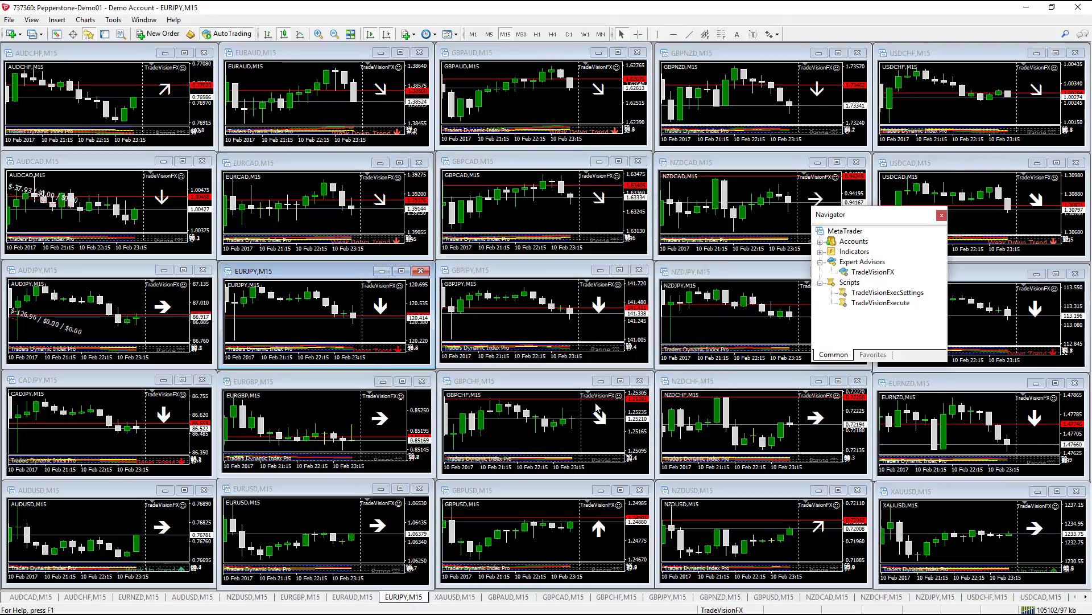